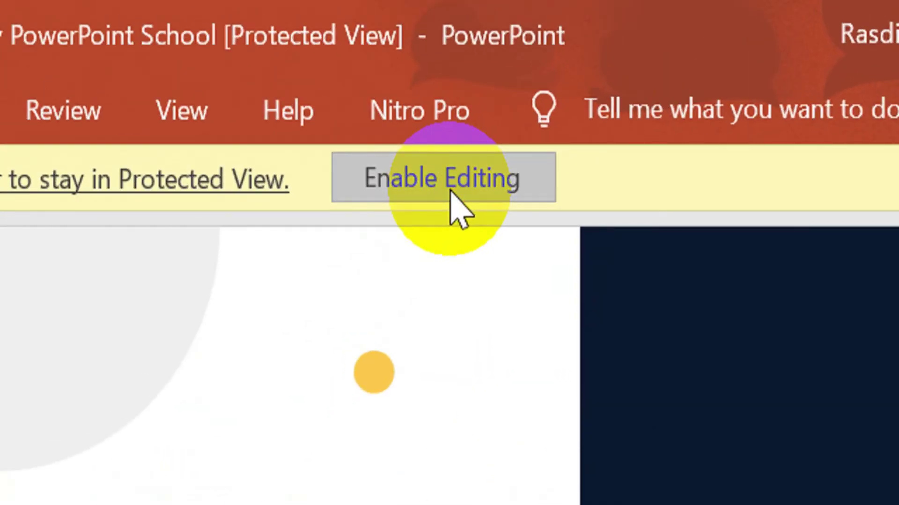
# Step: Enable editing on the Free Business template and click into the Title Slide heading
pyautogui.click(573, 61)
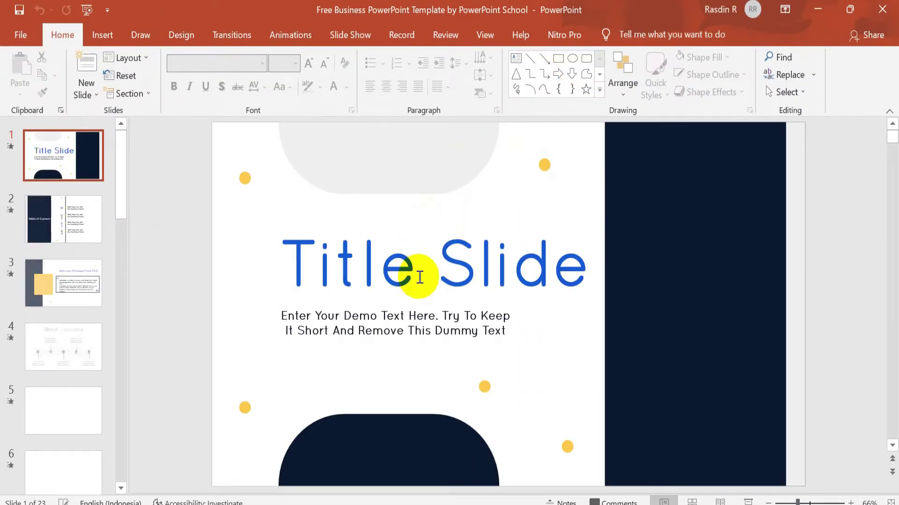
pyautogui.click(416, 269)
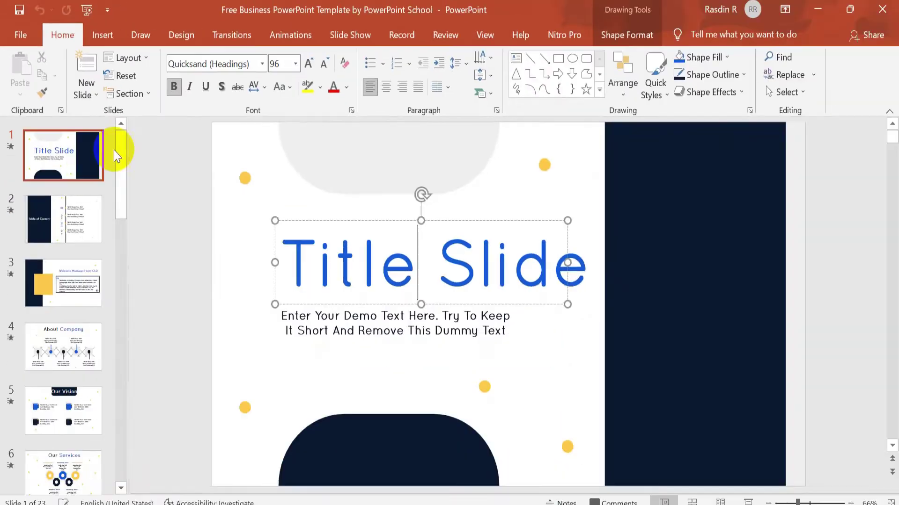
pyautogui.moveTo(121, 149); pyautogui.dragTo(49, 445)
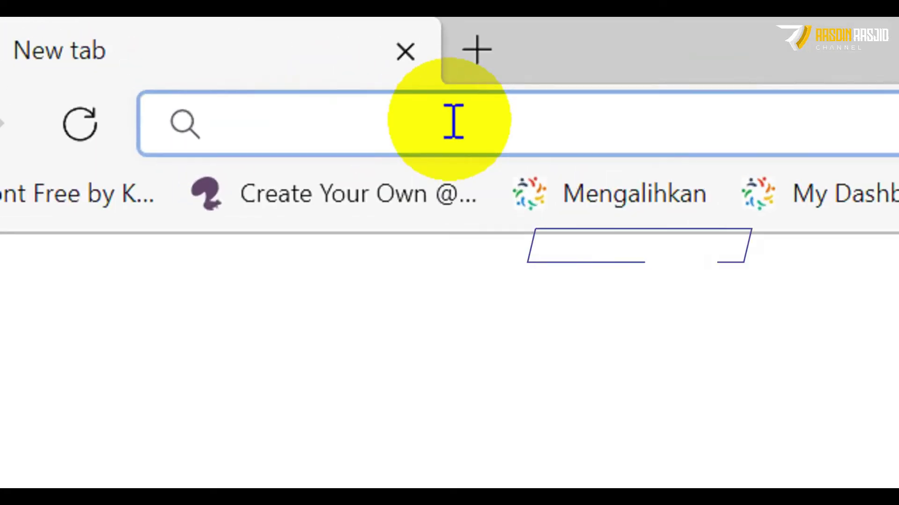
# Step: Search Bing for 'powerpoint school' and scroll to the powerpointschool.com result
pyautogui.write('p')
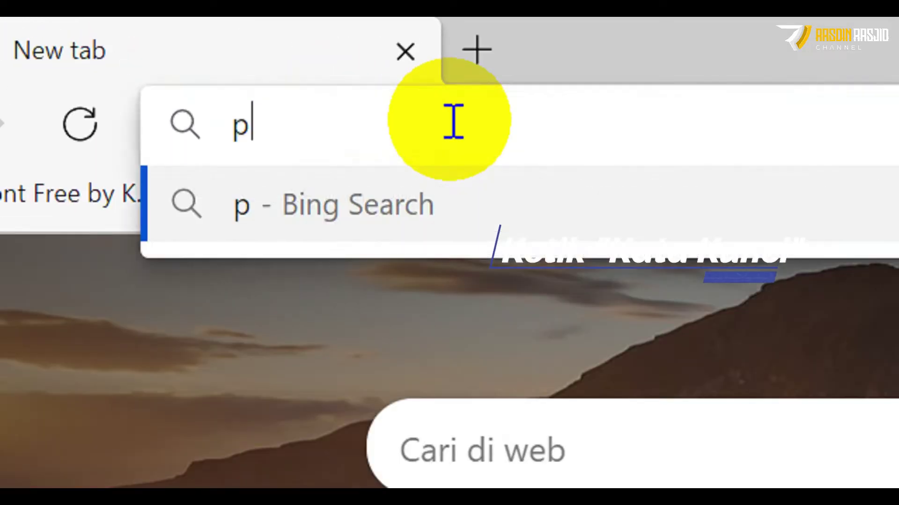
pyautogui.write('ower')
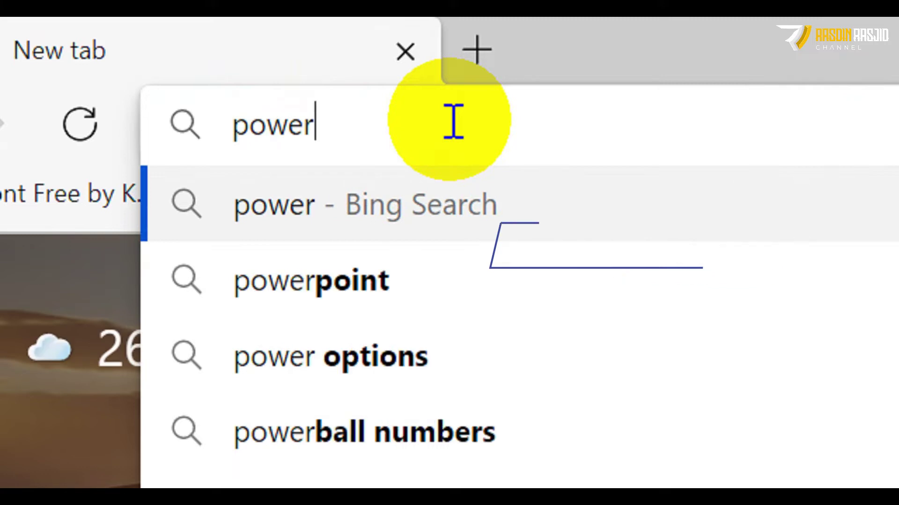
pyautogui.write('point ')
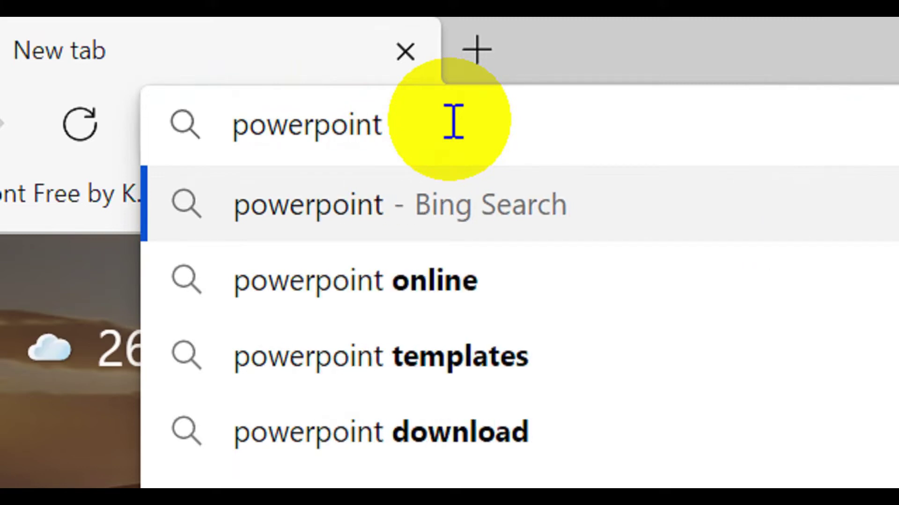
pyautogui.write('sc')
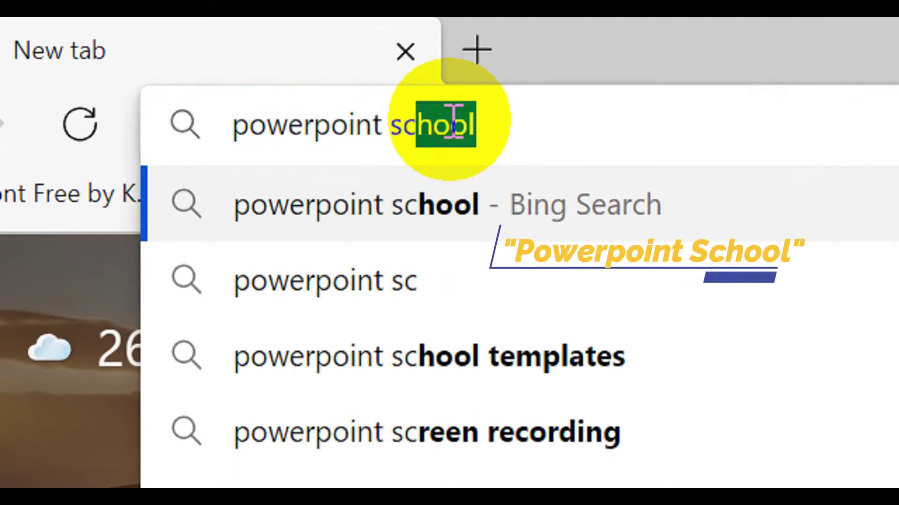
pyautogui.click(494, 122)
pyautogui.press('Return')
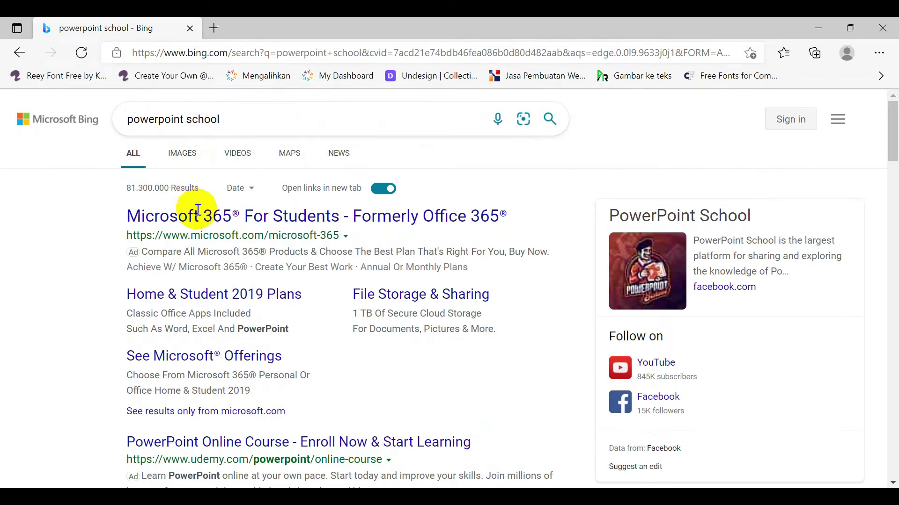
pyautogui.scroll(-3, 216, 236)
pyautogui.scroll(-5, 227, 257)
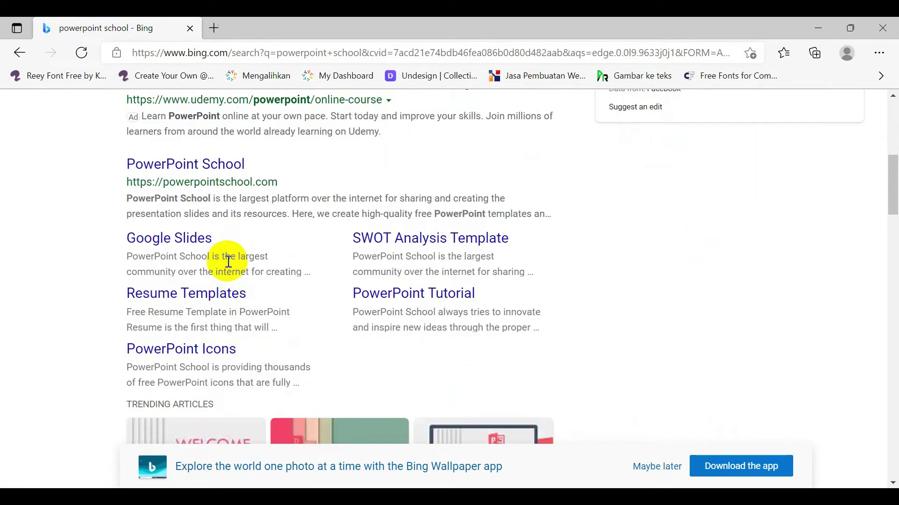
pyautogui.scroll(3, 227, 261)
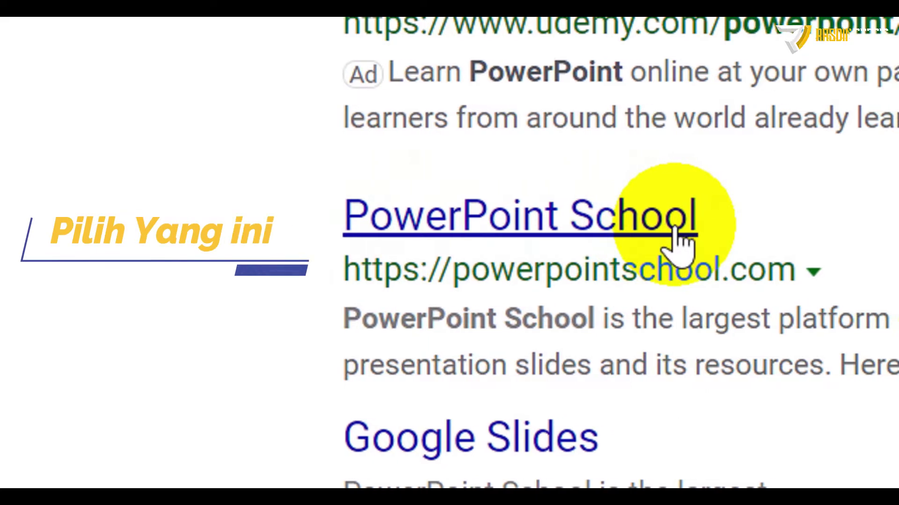
# Step: Open powerpointschool.com and scroll its home page to the Fully Animated slide template
pyautogui.click(238, 286)
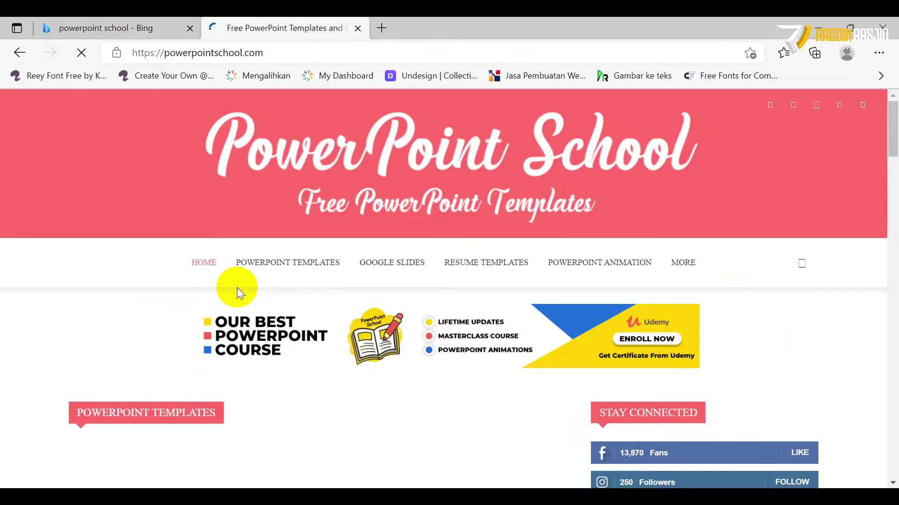
pyautogui.scroll(-3, 409, 282)
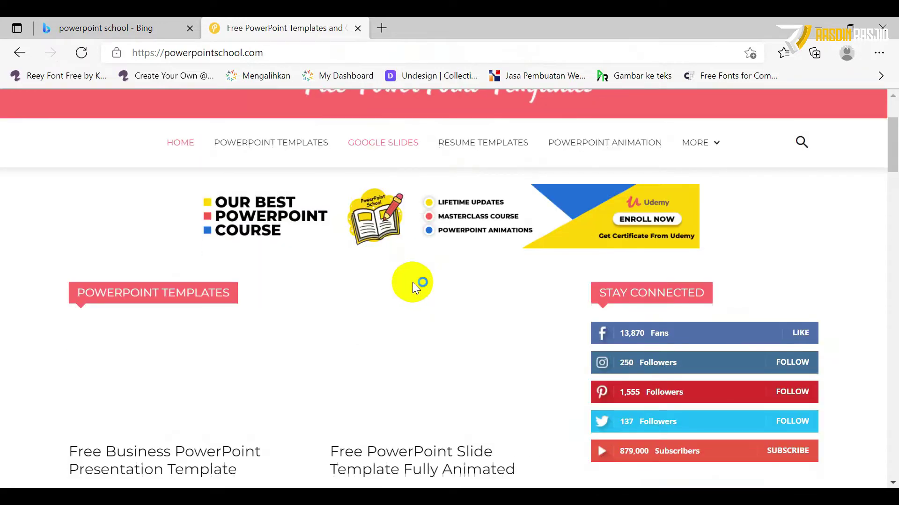
pyautogui.scroll(-6, 412, 282)
pyautogui.scroll(-1, 414, 283)
pyautogui.scroll(-2, 413, 285)
pyautogui.scroll(-4, 413, 290)
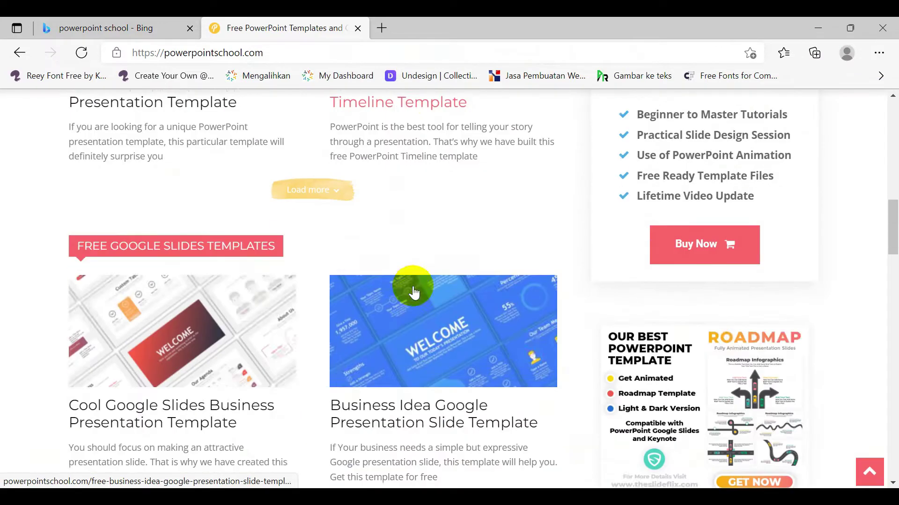
pyautogui.scroll(-4, 414, 292)
pyautogui.scroll(-6, 412, 292)
pyautogui.scroll(-4, 412, 293)
pyautogui.scroll(-2, 413, 298)
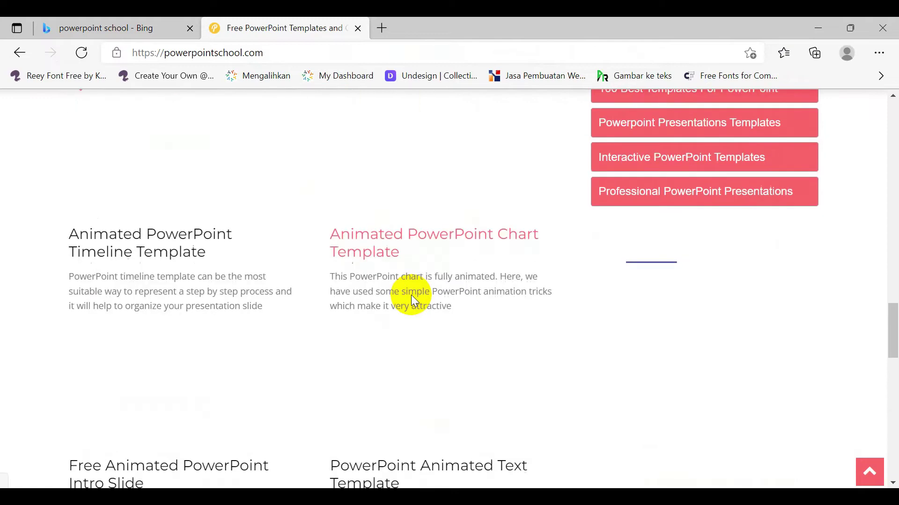
pyautogui.scroll(-5, 411, 295)
pyautogui.scroll(-6, 411, 295)
pyautogui.scroll(-6, 411, 297)
pyautogui.scroll(-2, 411, 298)
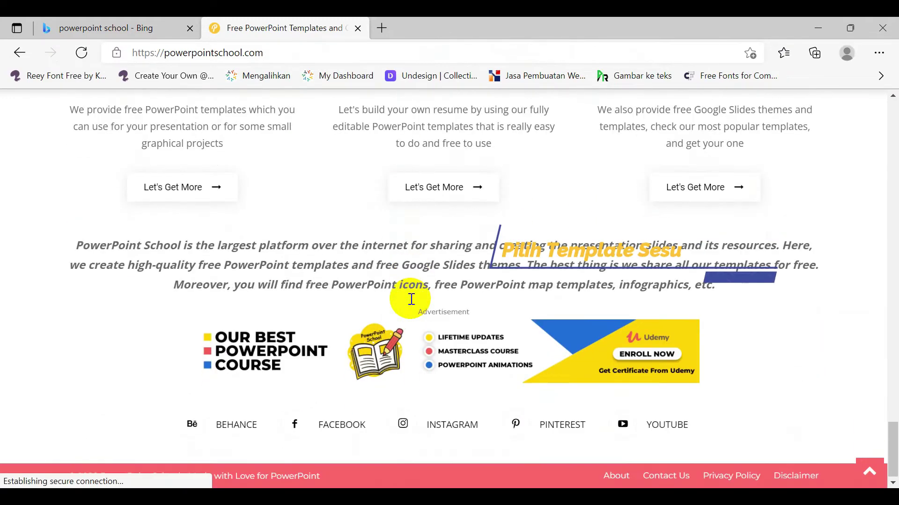
pyautogui.moveTo(894, 448)
pyautogui.mouseDown()
pyautogui.moveTo(877, 291)
pyautogui.moveTo(890, 111)
pyautogui.mouseUp()
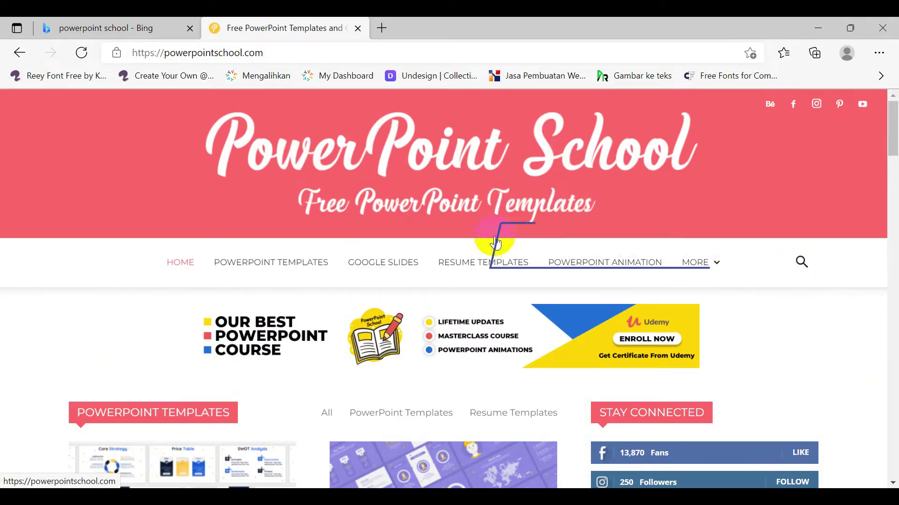
pyautogui.scroll(-3, 344, 339)
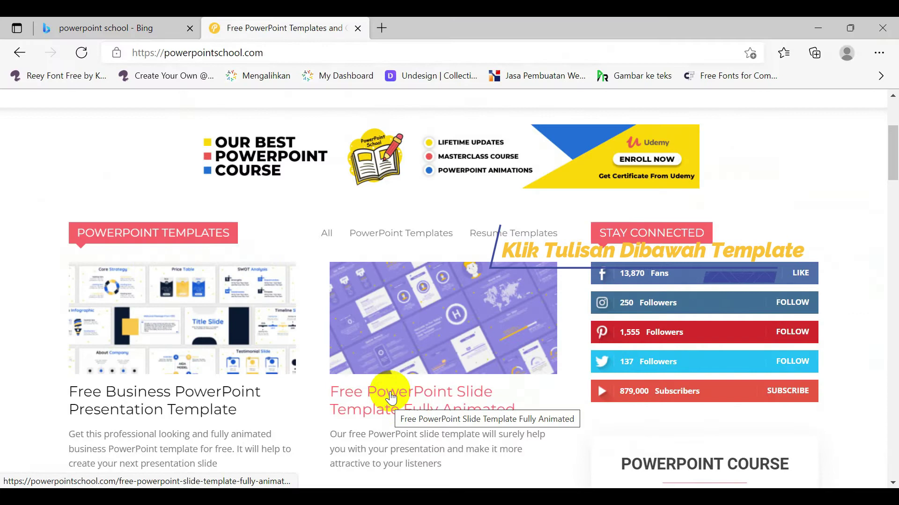
# Step: Open the Free PowerPoint Slide Template Fully Animated page and download its 385 KB ZIP
pyautogui.click(391, 398)
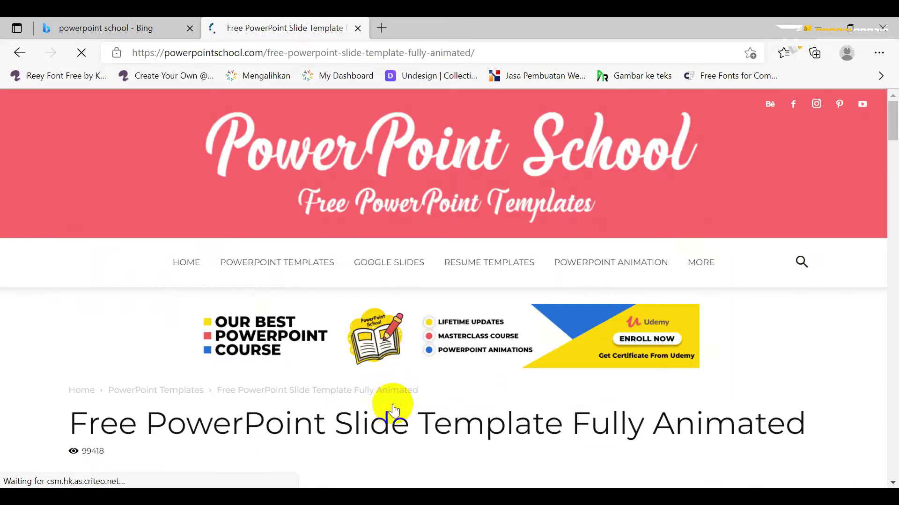
pyautogui.scroll(-3, 383, 339)
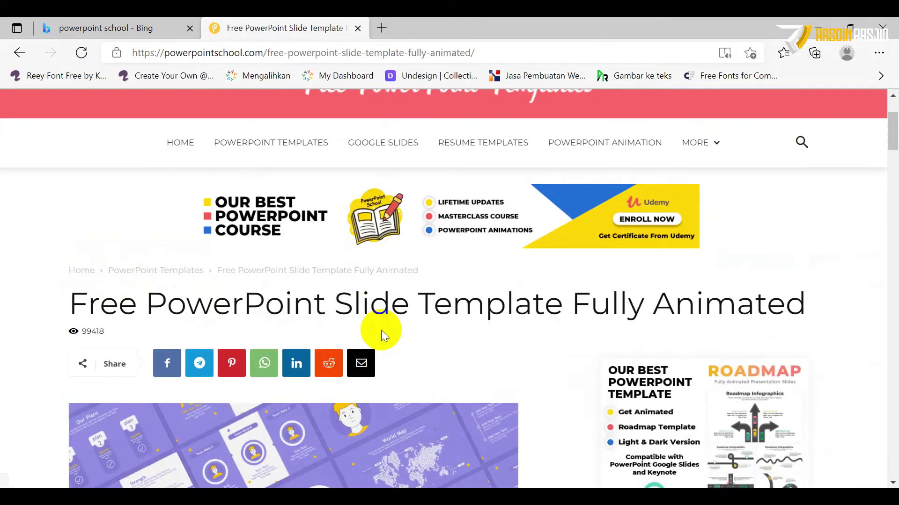
pyautogui.scroll(-4, 381, 330)
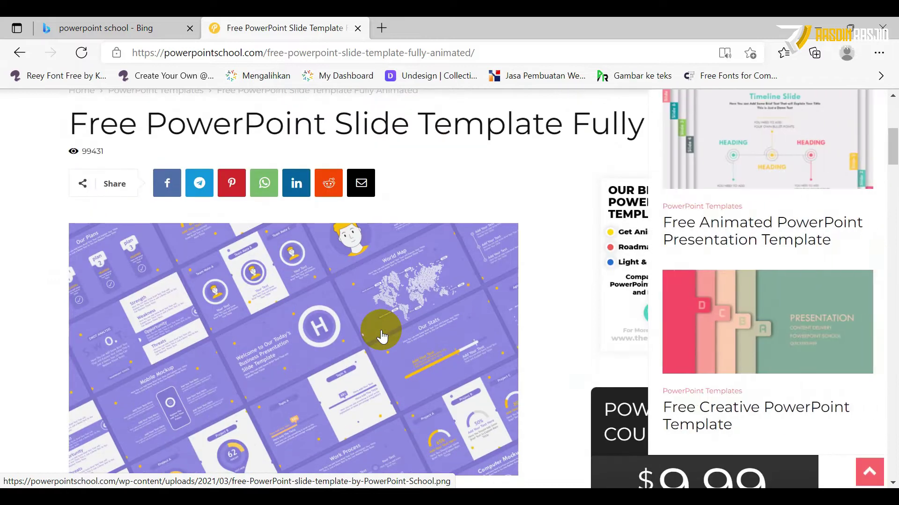
pyautogui.scroll(-3, 382, 336)
pyautogui.scroll(-3, 382, 335)
pyautogui.scroll(-3, 382, 330)
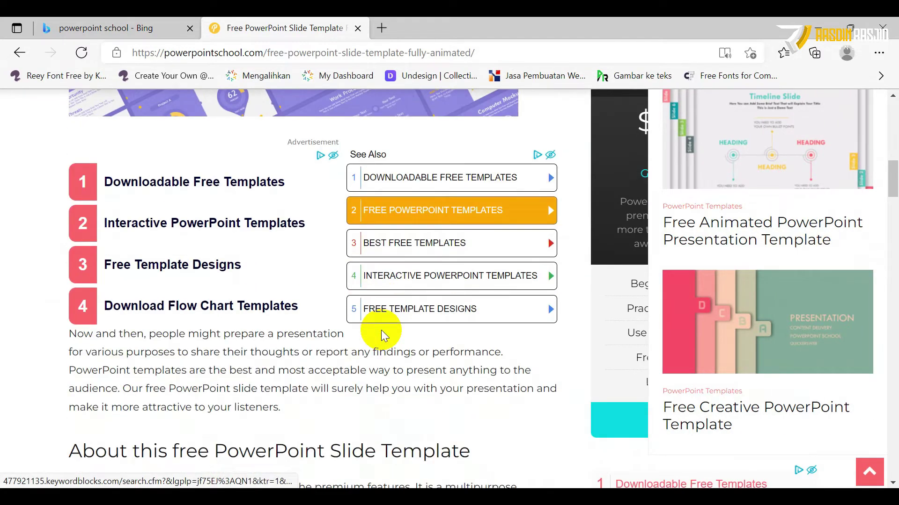
pyautogui.scroll(-4, 381, 330)
pyautogui.scroll(-3, 381, 330)
pyautogui.scroll(-4, 381, 332)
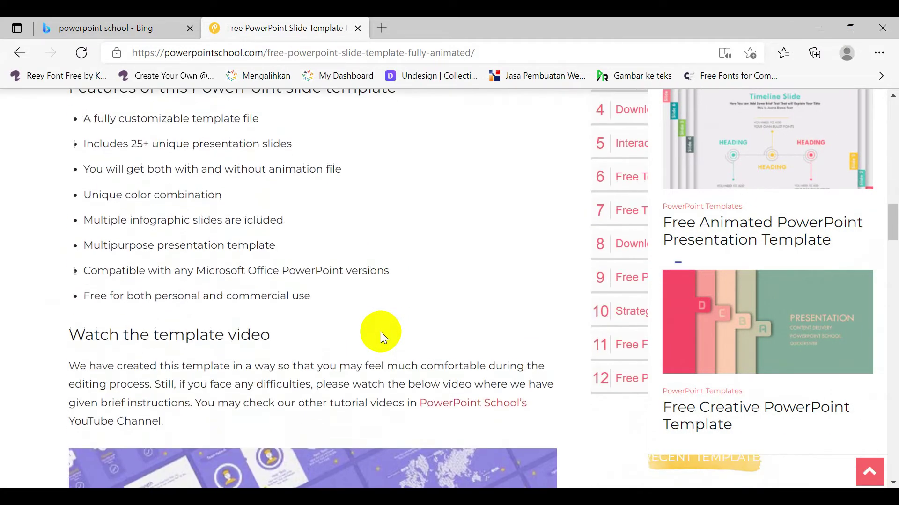
pyautogui.scroll(-5, 381, 332)
pyautogui.scroll(-3, 375, 335)
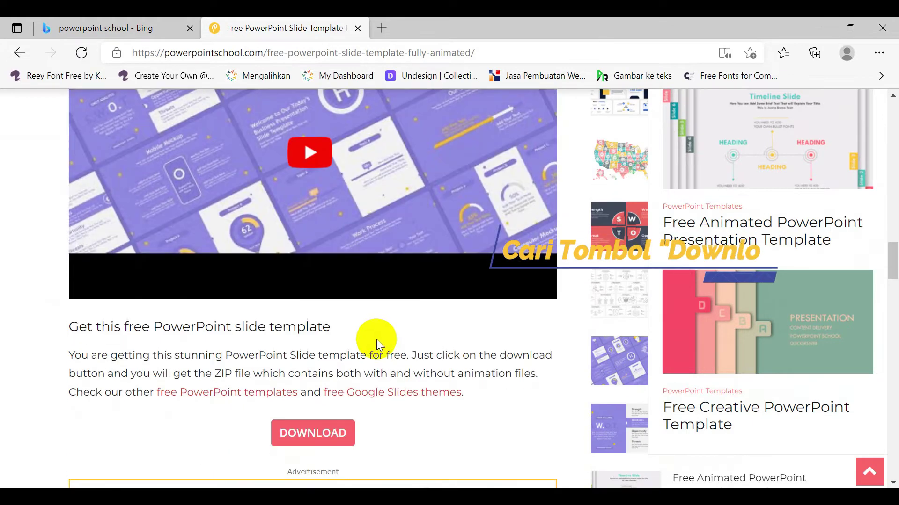
pyautogui.scroll(-3, 375, 341)
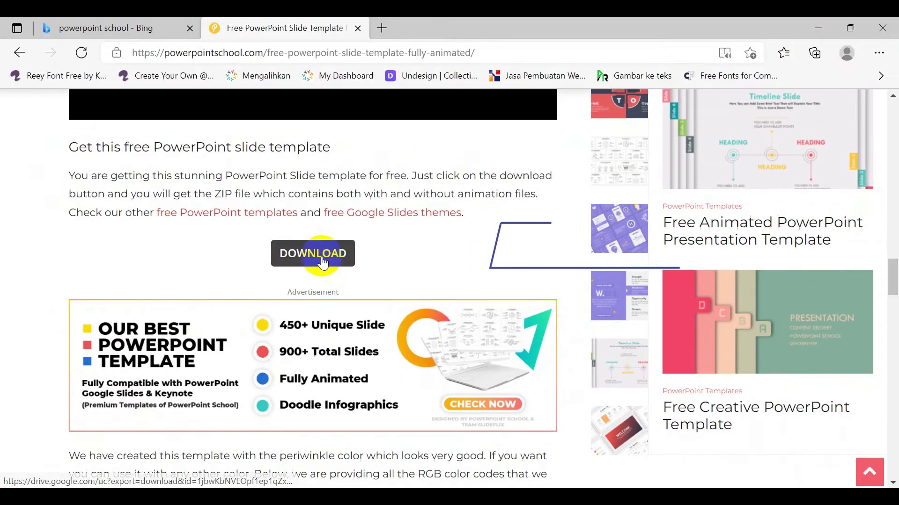
pyautogui.click(323, 262)
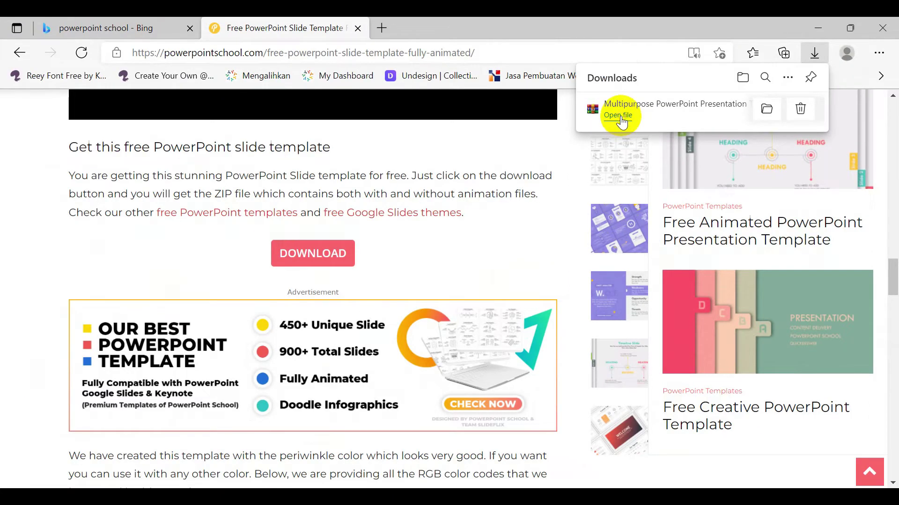
# Step: Open the ZIP in WinRAR and launch the .pptx from Multipurpose > With Animation
pyautogui.click(619, 116)
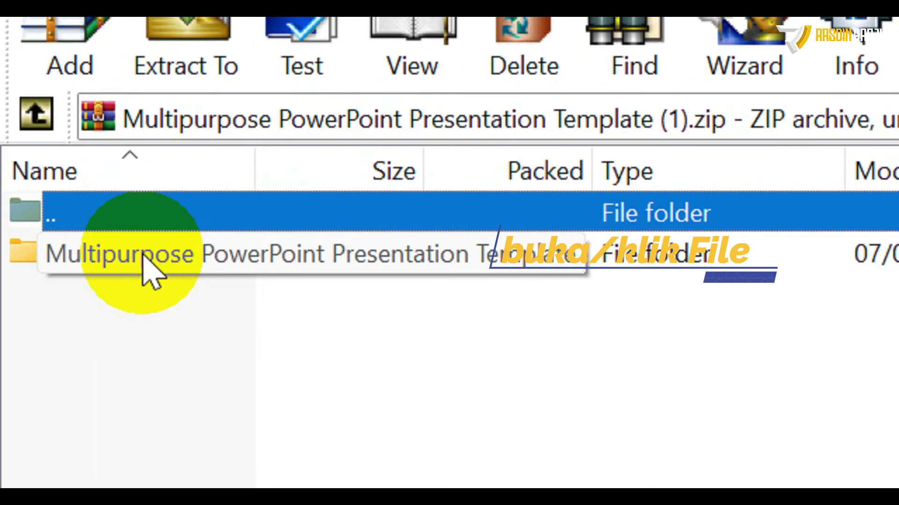
pyautogui.doubleClick(49, 144)
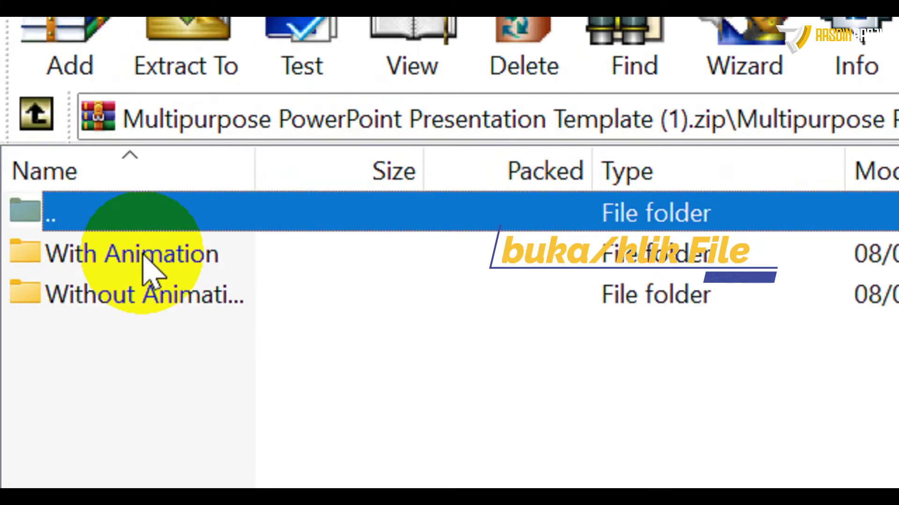
pyautogui.doubleClick(149, 258)
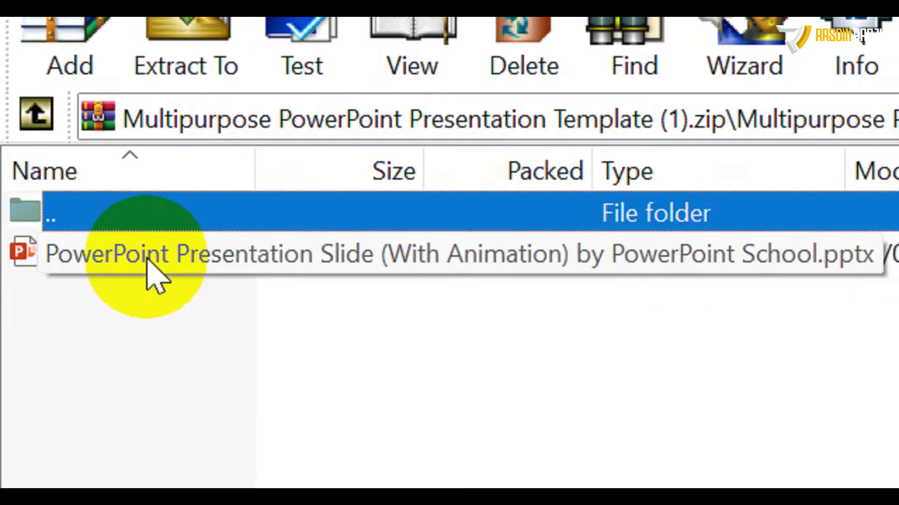
pyautogui.doubleClick(148, 260)
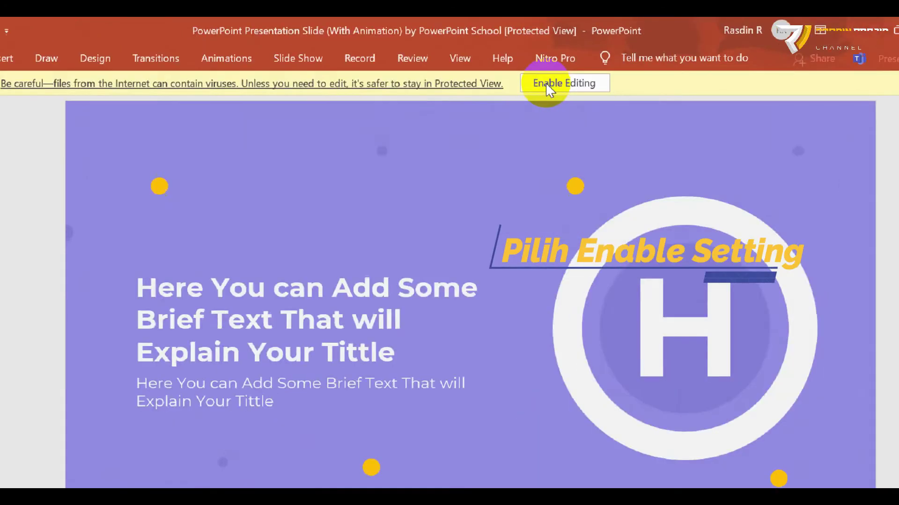
# Step: Enable editing on the animated template presentation
pyautogui.click(544, 83)
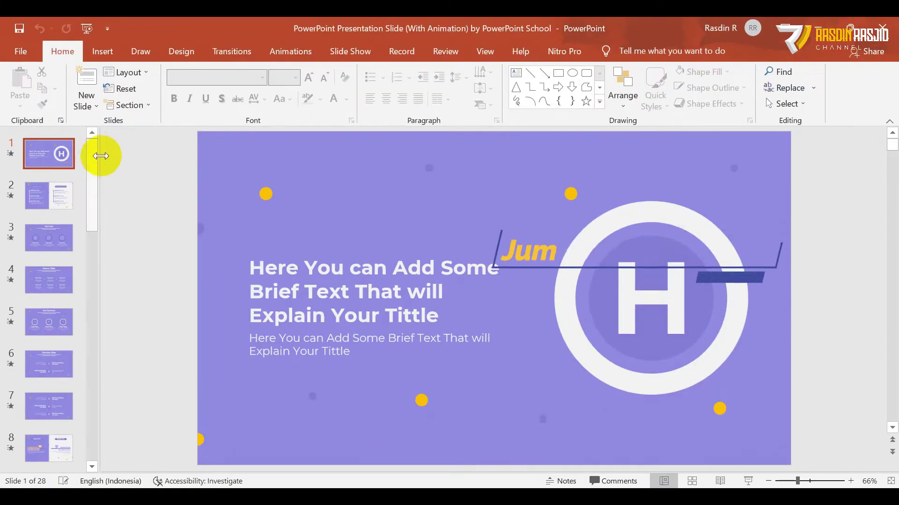
pyautogui.moveTo(95, 156); pyautogui.dragTo(87, 429)
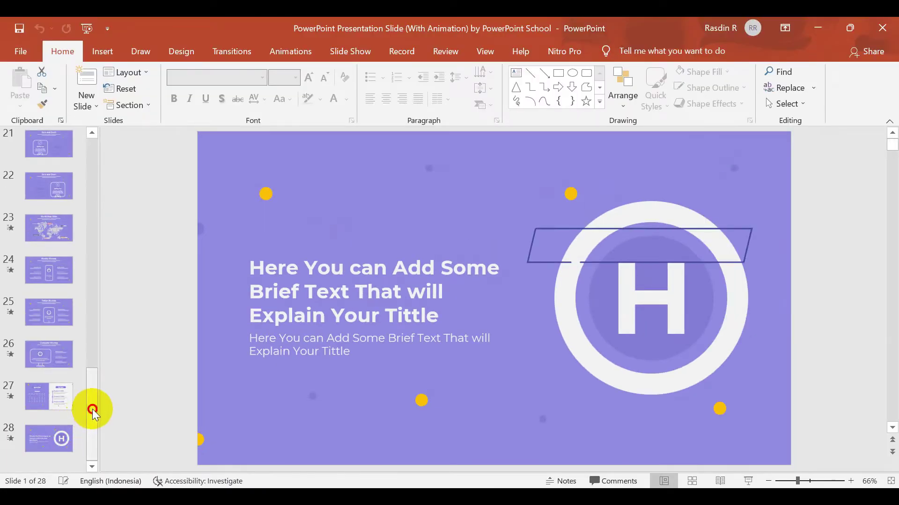
pyautogui.moveTo(92, 410)
pyautogui.mouseDown()
pyautogui.moveTo(122, 184)
pyautogui.moveTo(110, 150)
pyautogui.mouseUp()
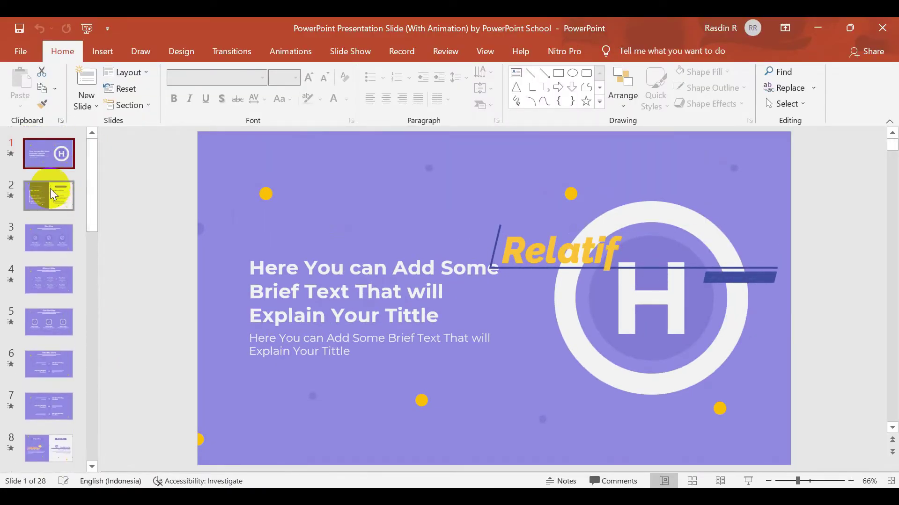
# Step: Browse through the 28 slides to the final Thanks slide and back to the first
pyautogui.press('Down')
pyautogui.press('Down')
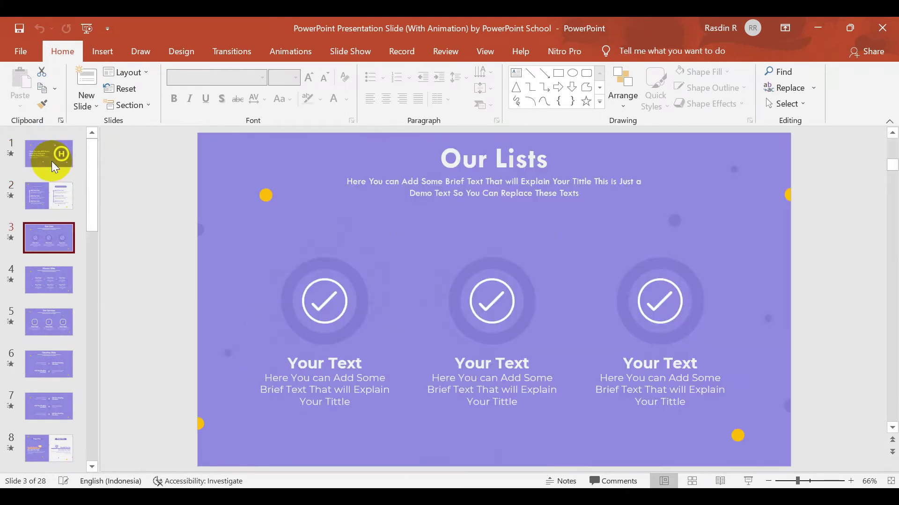
pyautogui.press('Down')
pyautogui.press('Down')
pyautogui.press('Down')
pyautogui.press('Down')
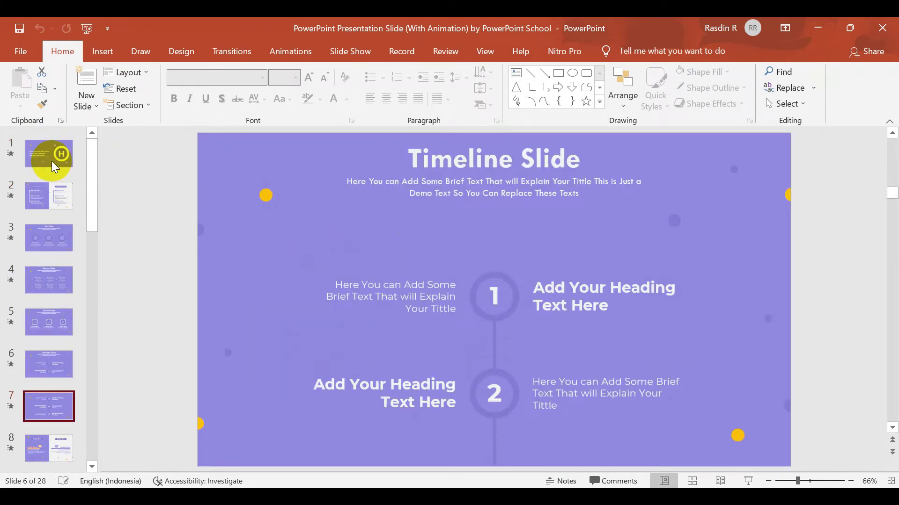
pyautogui.press('Down')
pyautogui.press('Down')
pyautogui.press('Down')
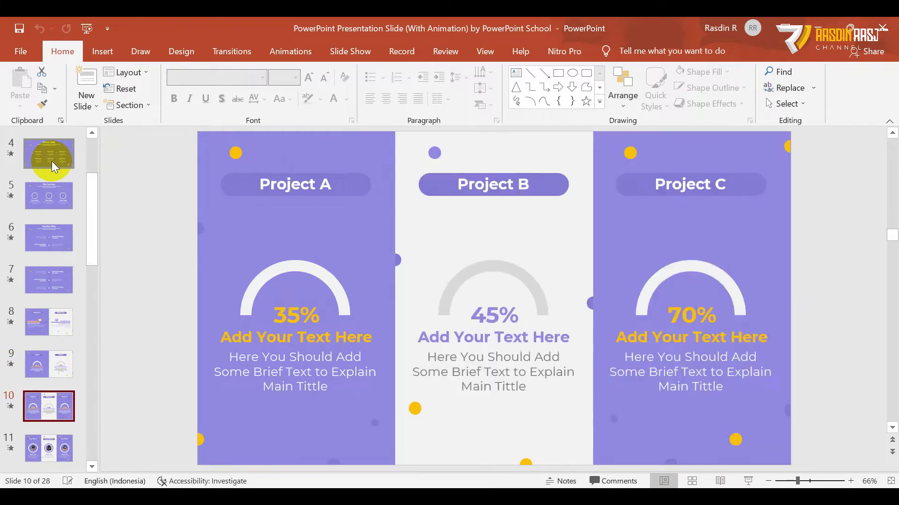
pyautogui.press('Down')
pyautogui.press('Down')
pyautogui.press('Down')
pyautogui.press('Down')
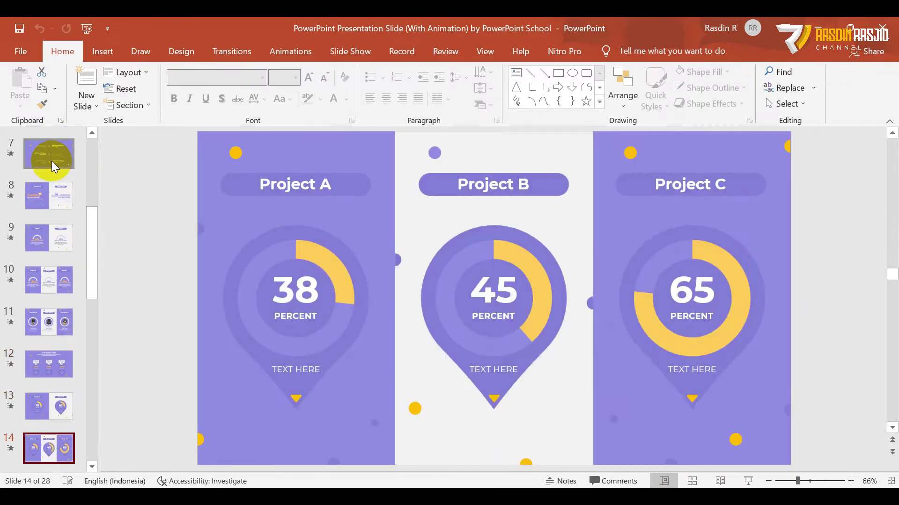
pyautogui.press('Down')
pyautogui.press('Down')
pyautogui.press('Down')
pyautogui.press('Down')
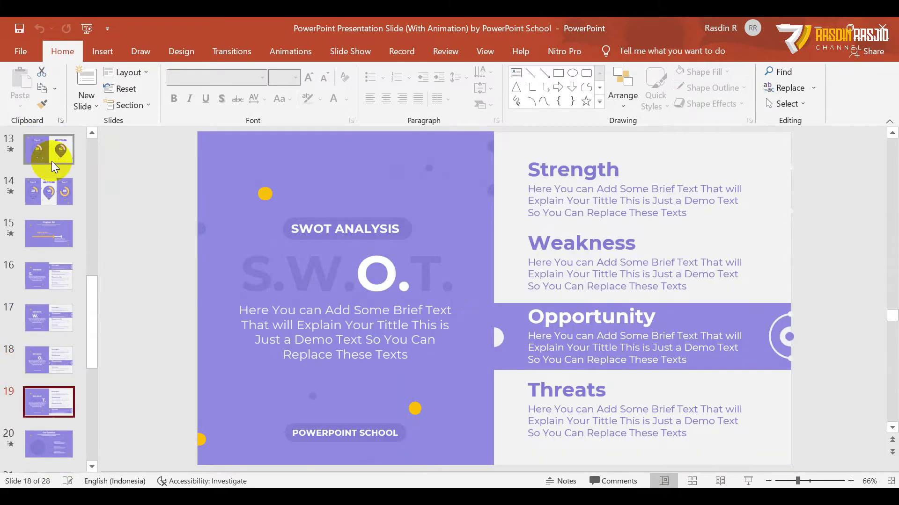
pyautogui.press('Down')
pyautogui.press('Down')
pyautogui.press('Down')
pyautogui.press('Down')
pyautogui.press('Down')
pyautogui.press('End')
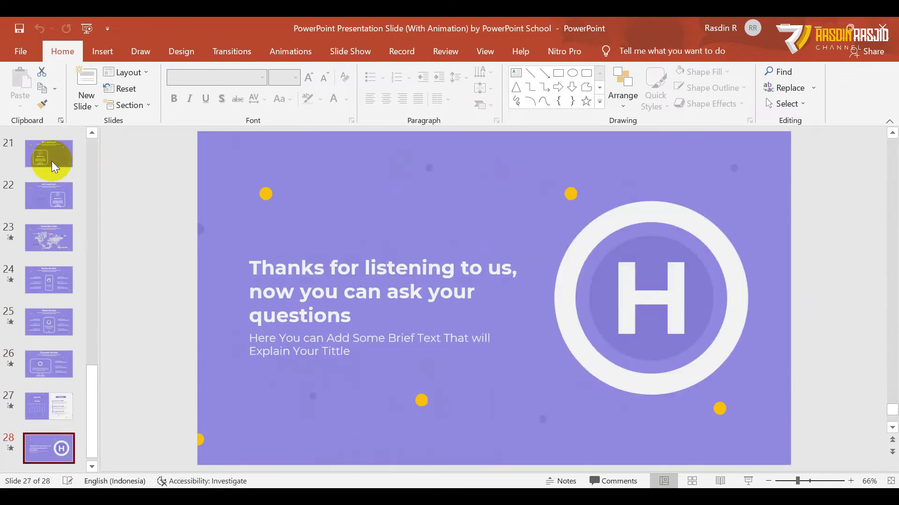
pyautogui.press('Up')
pyautogui.press('Up')
pyautogui.press('Up')
pyautogui.press('Up')
pyautogui.press('Up')
pyautogui.press('Up')
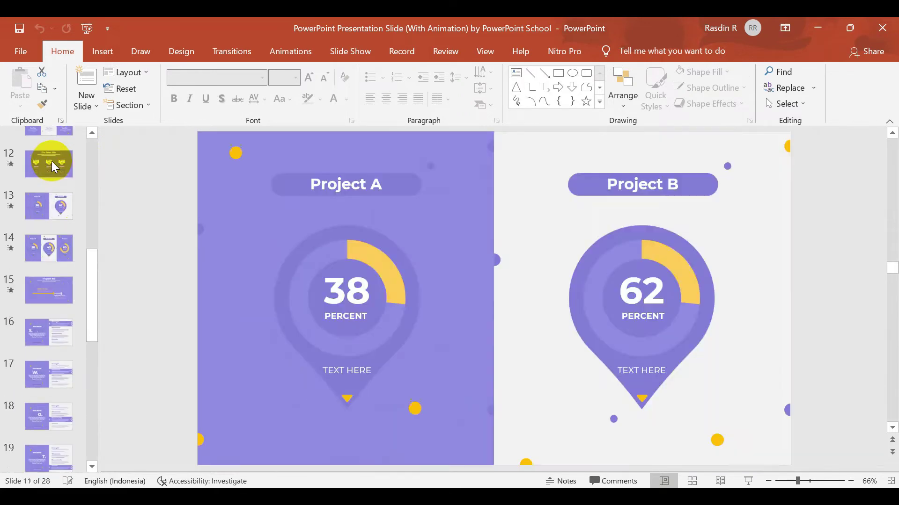
pyautogui.press('Up')
pyautogui.press('Up')
pyautogui.press('Up')
pyautogui.press('Up')
pyautogui.press('Up')
pyautogui.press('Up')
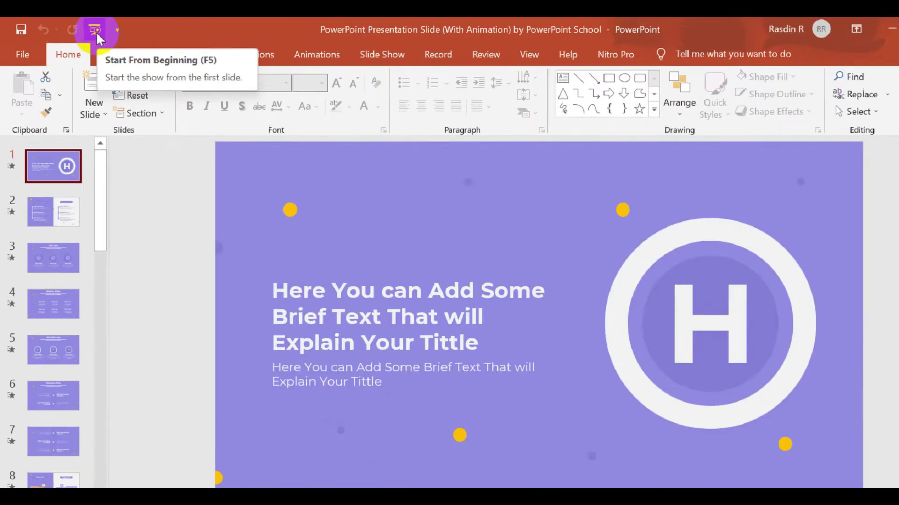
# Step: Play the animated template as a slideshow from the beginning, then exit with Esc
pyautogui.click(267, 61)
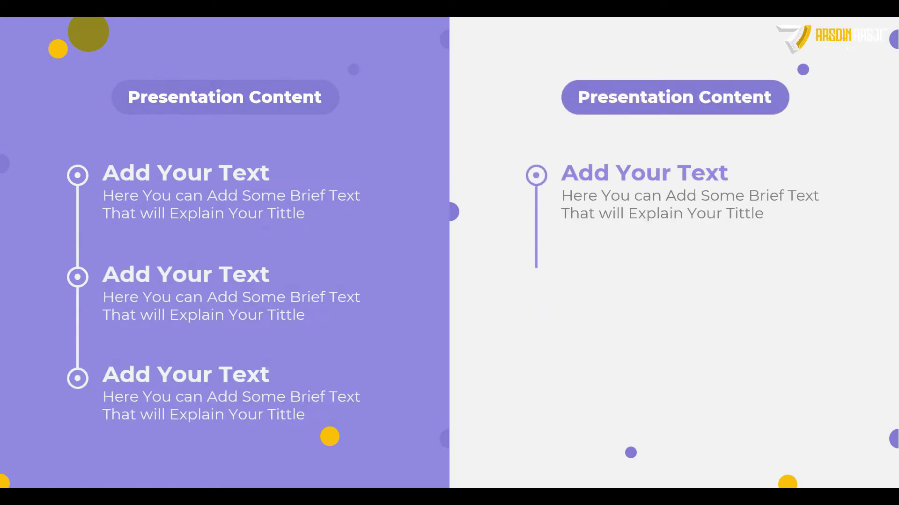
pyautogui.press('Escape')
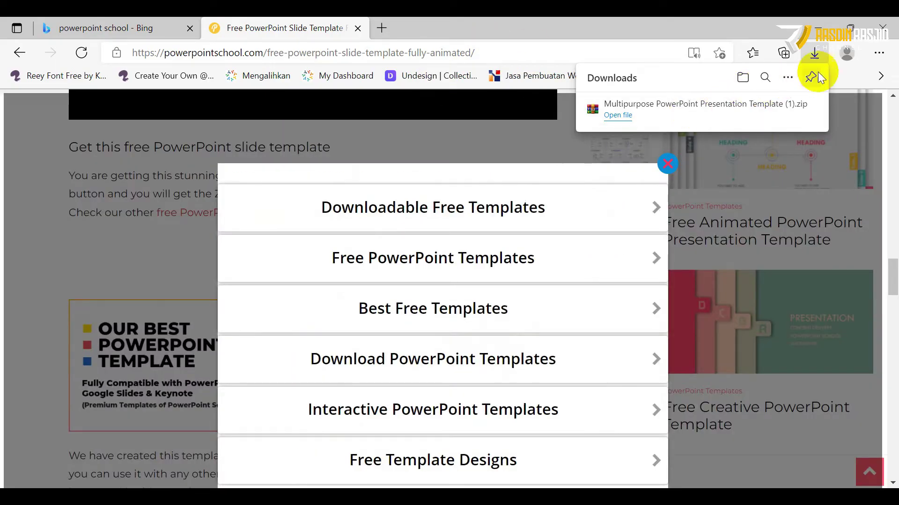
# Step: Close the template categories popup and type 'office' into the site search box
pyautogui.scroll(5, 679, 192)
pyautogui.scroll(7, 681, 168)
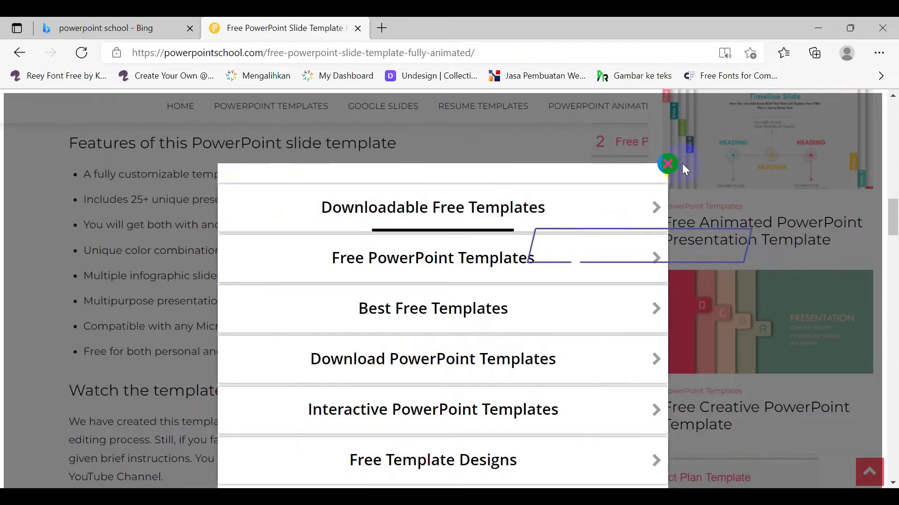
pyautogui.click(668, 164)
pyautogui.scroll(6, 577, 210)
pyautogui.scroll(10, 577, 209)
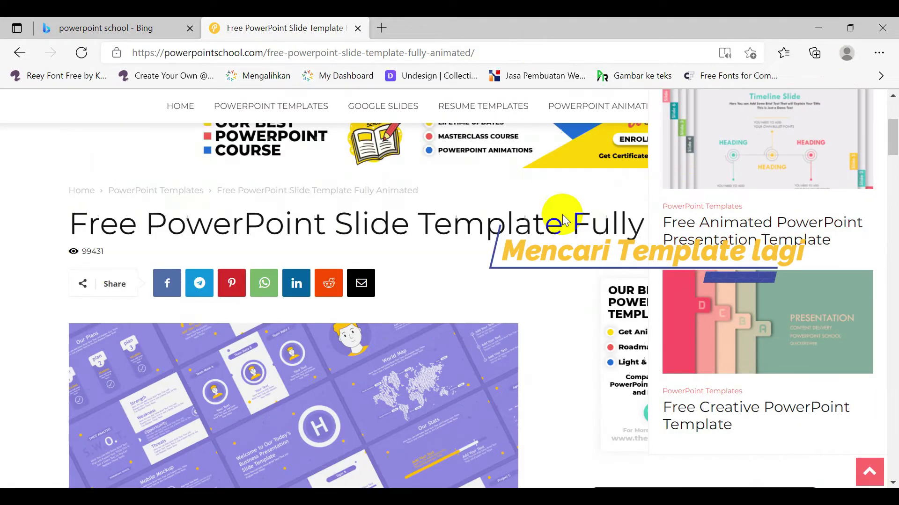
pyautogui.scroll(5, 557, 215)
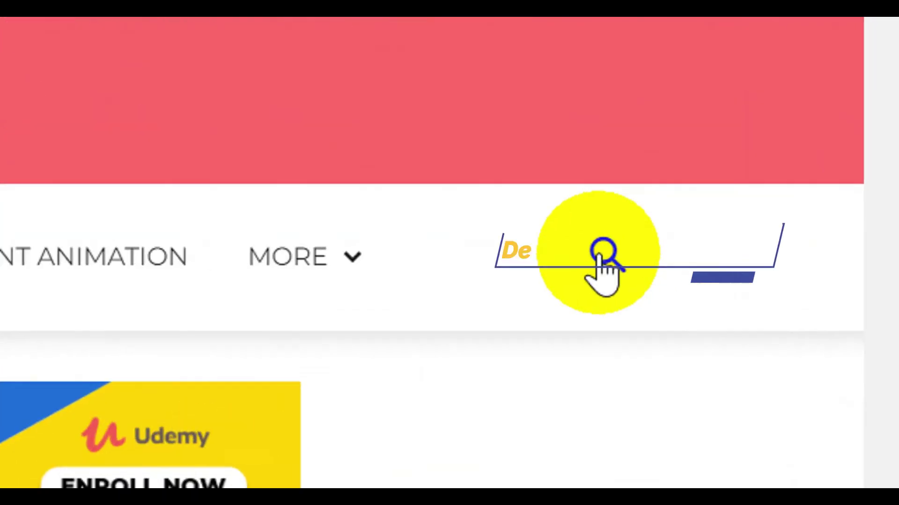
pyautogui.click(799, 263)
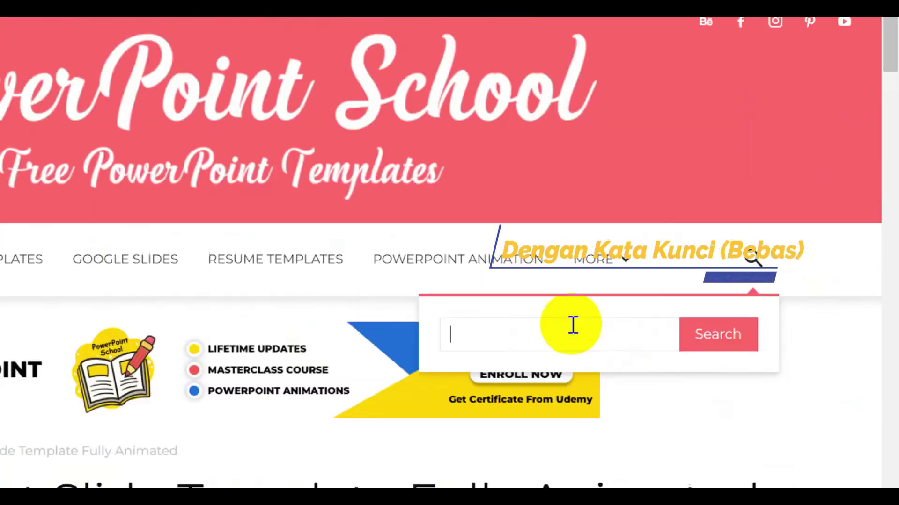
pyautogui.write('off')
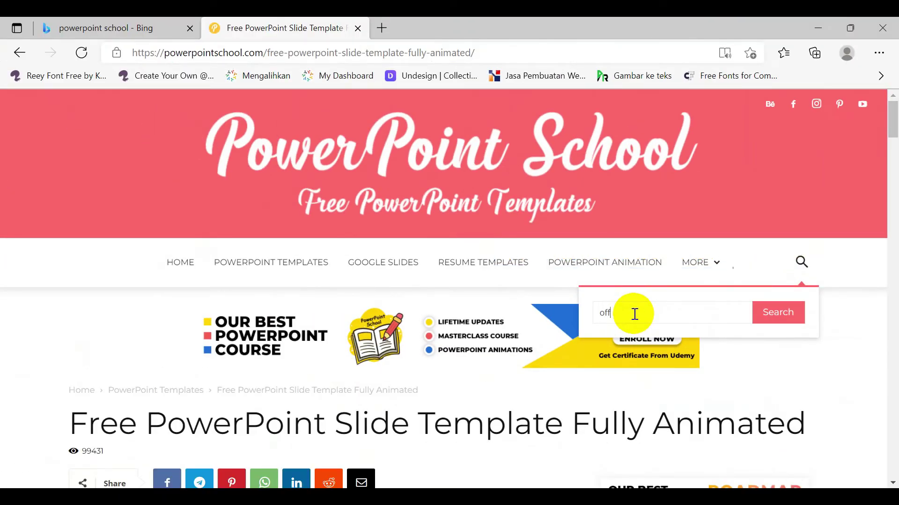
pyautogui.write('ic')
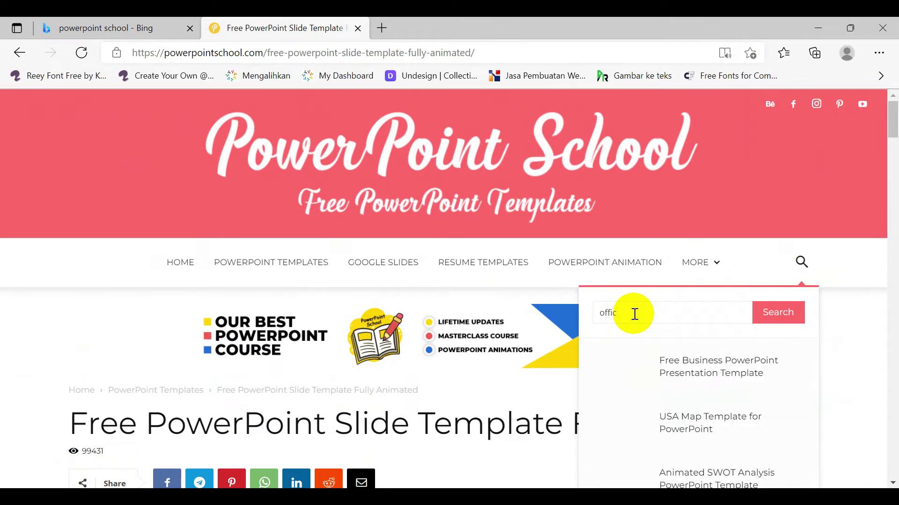
pyautogui.write('e')
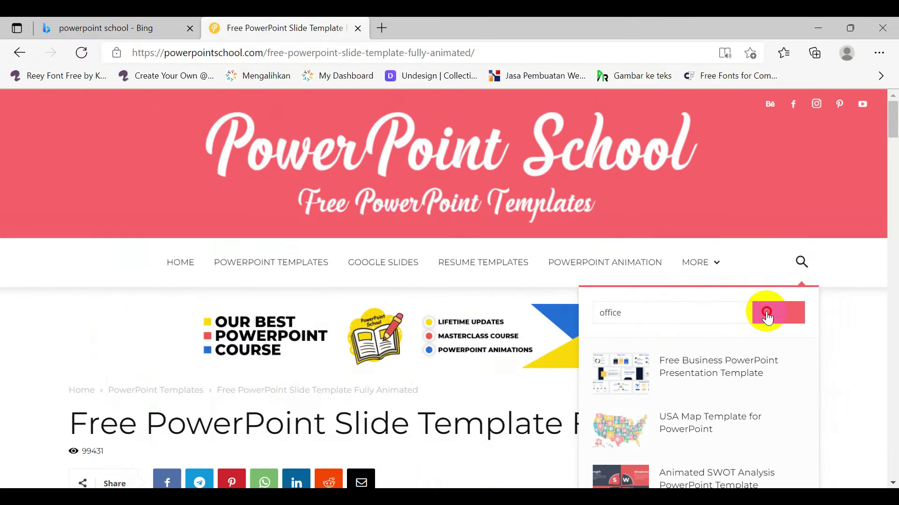
# Step: Submit the 'office' search and scroll results to the Free Business PowerPoint Presentation Template
pyautogui.click(759, 320)
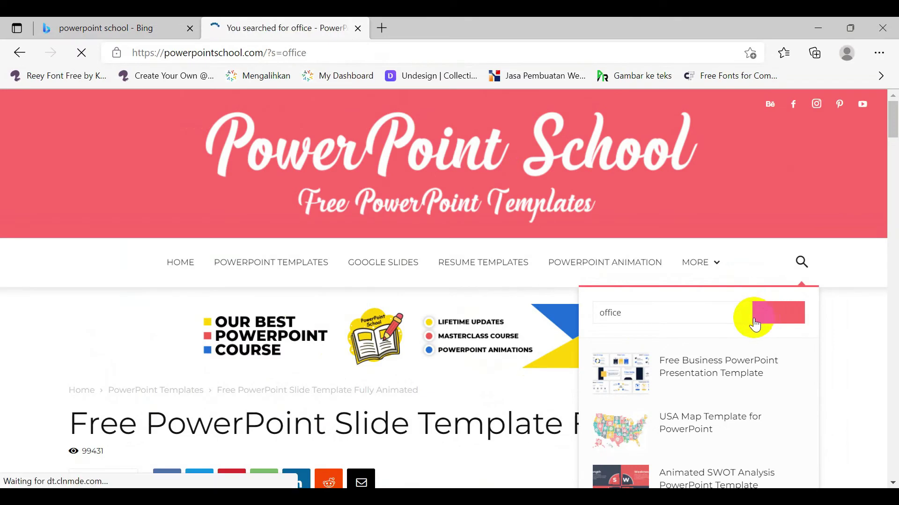
pyautogui.scroll(-1, 477, 292)
pyautogui.scroll(-4, 477, 292)
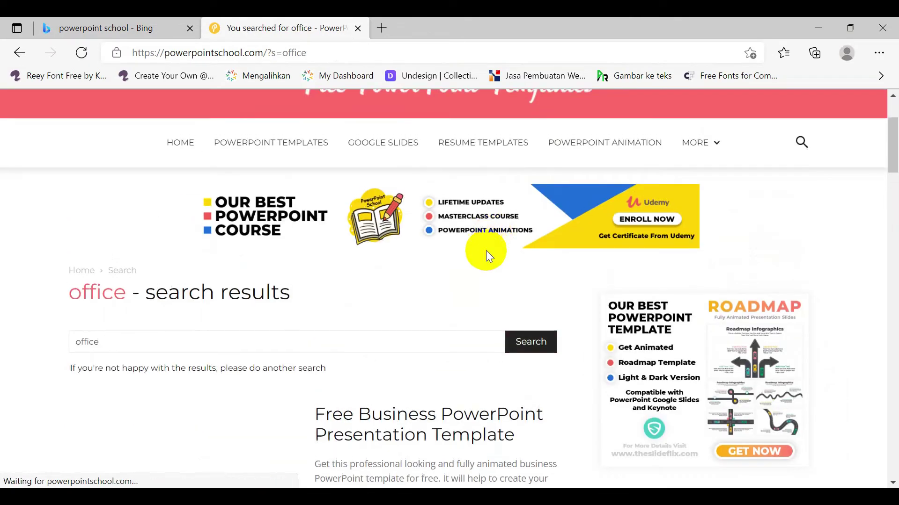
pyautogui.scroll(-3, 486, 251)
pyautogui.scroll(-7, 494, 265)
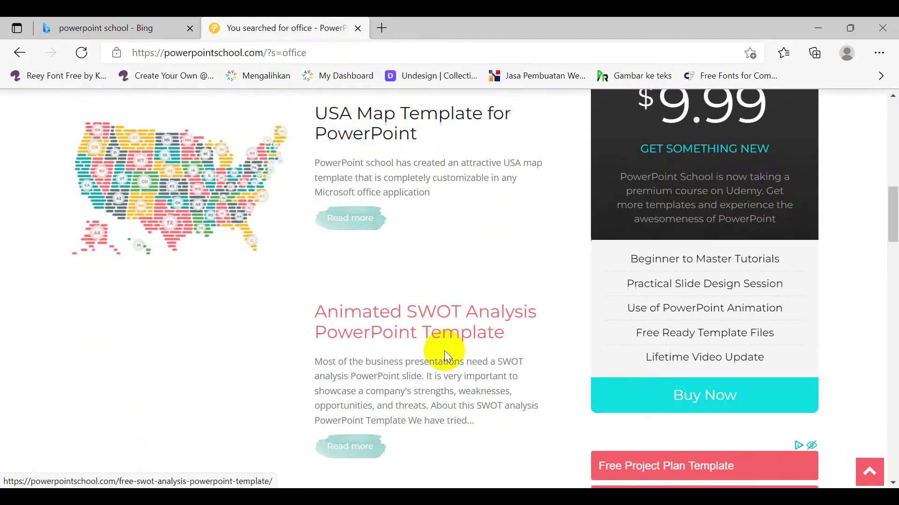
pyautogui.scroll(-2, 412, 225)
pyautogui.scroll(-4, 431, 281)
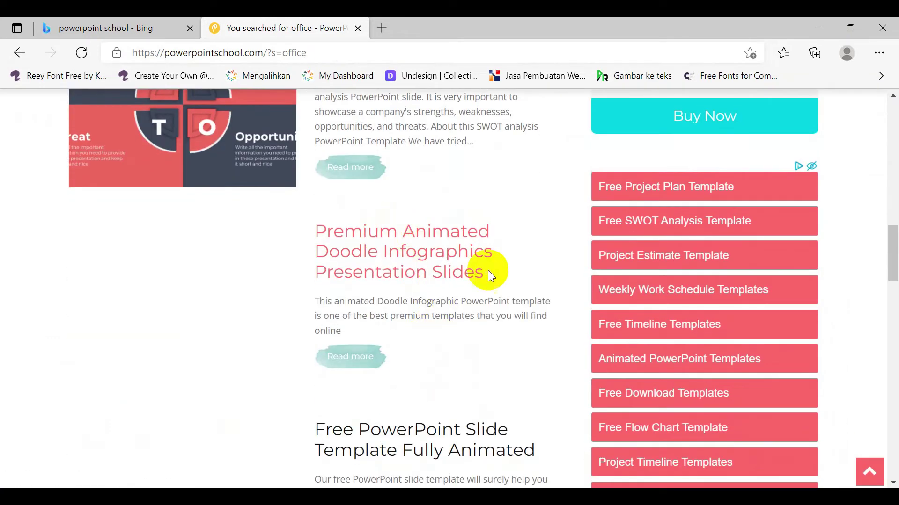
pyautogui.scroll(-4, 401, 421)
pyautogui.scroll(1, 407, 421)
pyautogui.scroll(7, 408, 424)
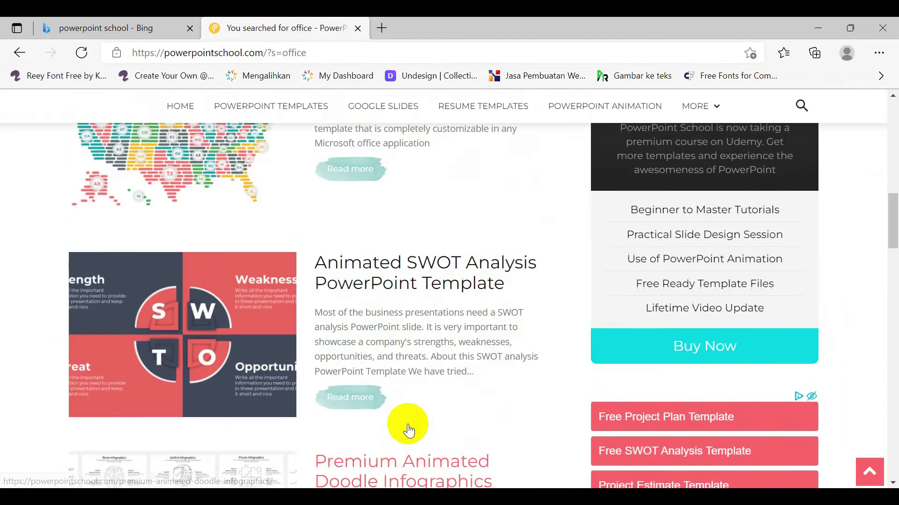
pyautogui.scroll(2, 407, 424)
pyautogui.scroll(4, 389, 408)
pyautogui.scroll(3, 370, 395)
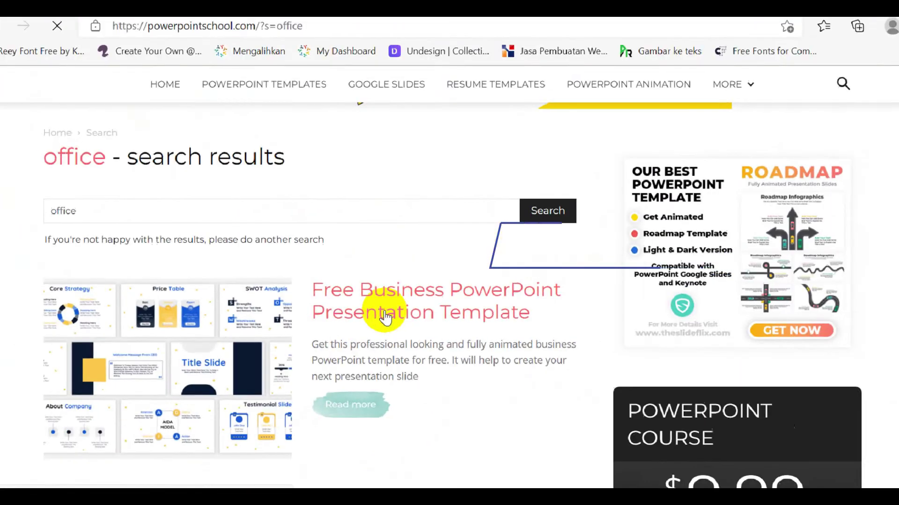
# Step: Open the business template page and download the 1,365 KB Business PowerPoint Template.zip
pyautogui.click(450, 256)
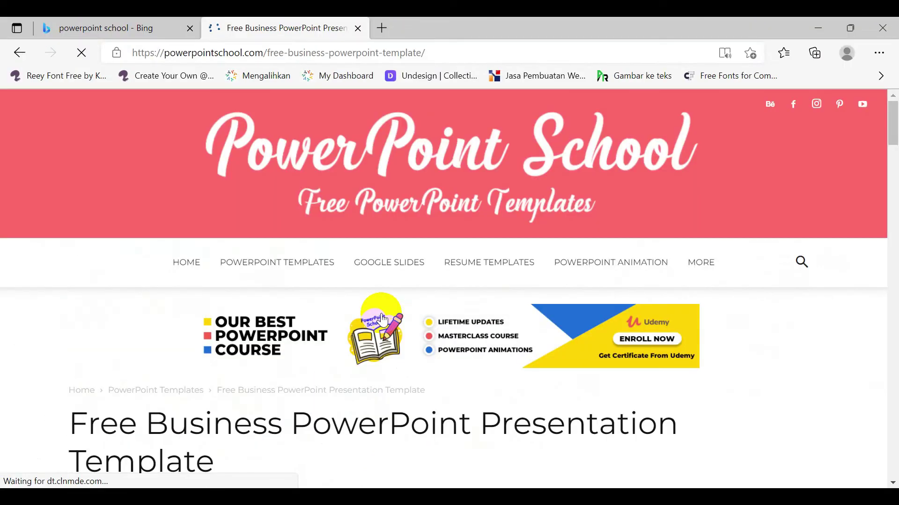
pyautogui.scroll(-5, 468, 299)
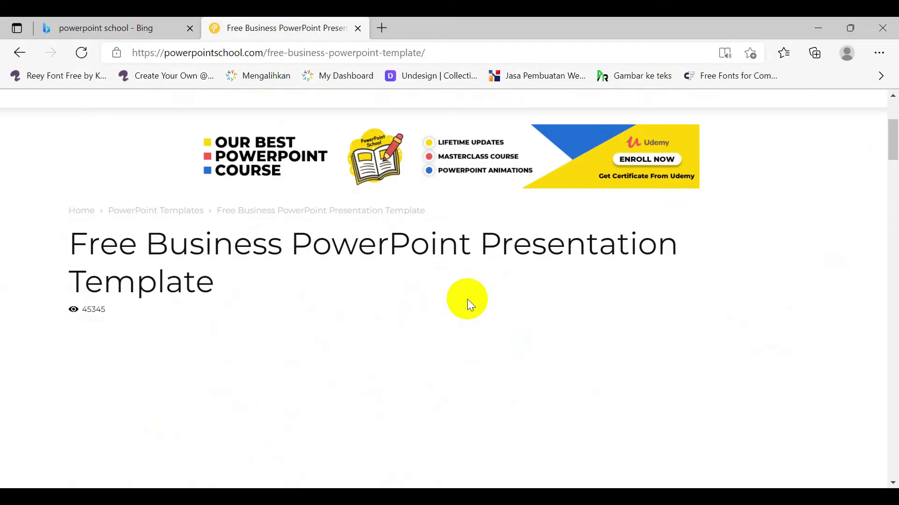
pyautogui.scroll(-1, 467, 299)
pyautogui.scroll(-2, 467, 299)
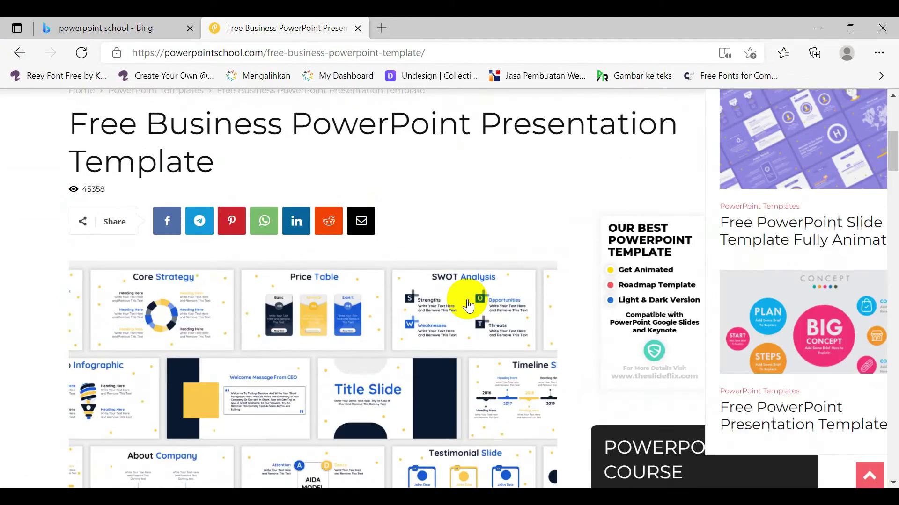
pyautogui.scroll(-2, 465, 305)
pyautogui.scroll(-2, 449, 315)
pyautogui.scroll(-1, 437, 320)
pyautogui.scroll(-2, 422, 333)
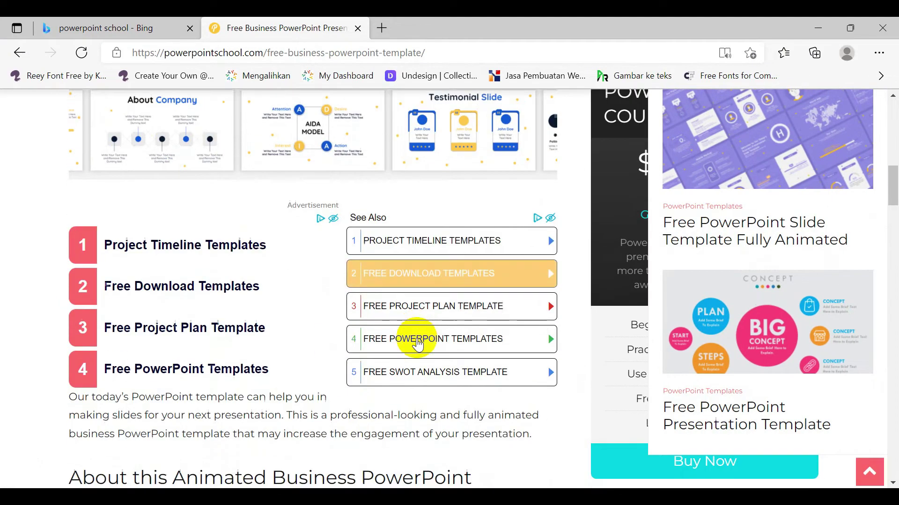
pyautogui.scroll(-3, 374, 348)
pyautogui.scroll(-2, 351, 351)
pyautogui.scroll(-4, 318, 351)
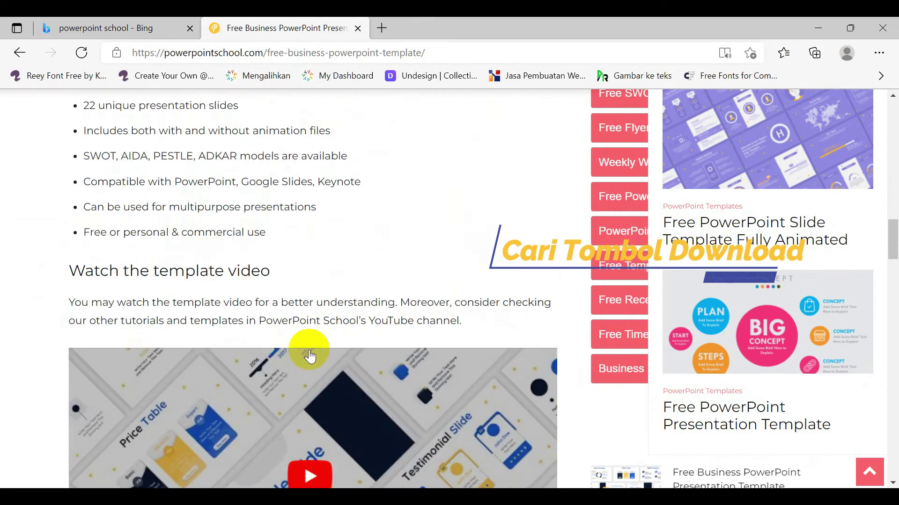
pyautogui.scroll(-5, 301, 356)
pyautogui.scroll(-3, 301, 358)
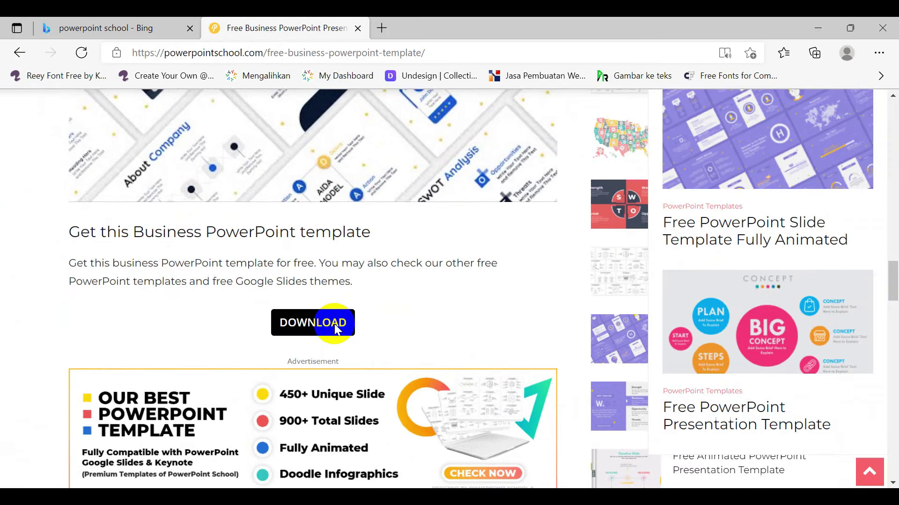
pyautogui.click(336, 327)
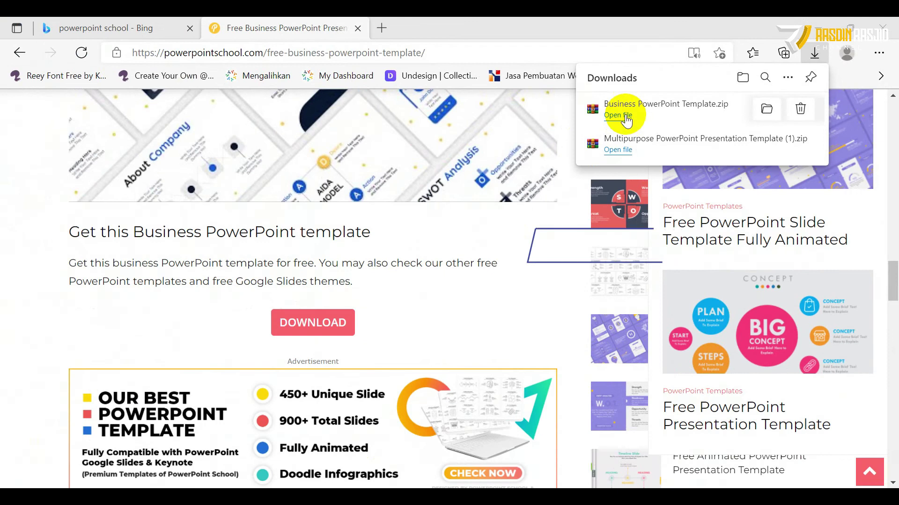
# Step: Open the With Animation Free Business PowerPoint Template .pptx from Business PowerPoint Template.zip in WinRAR
pyautogui.click(236, 283)
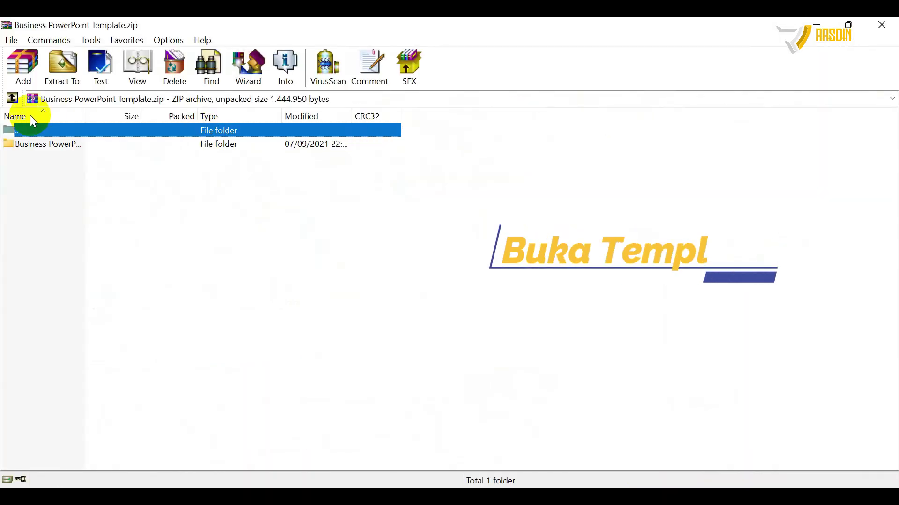
pyautogui.doubleClick(42, 144)
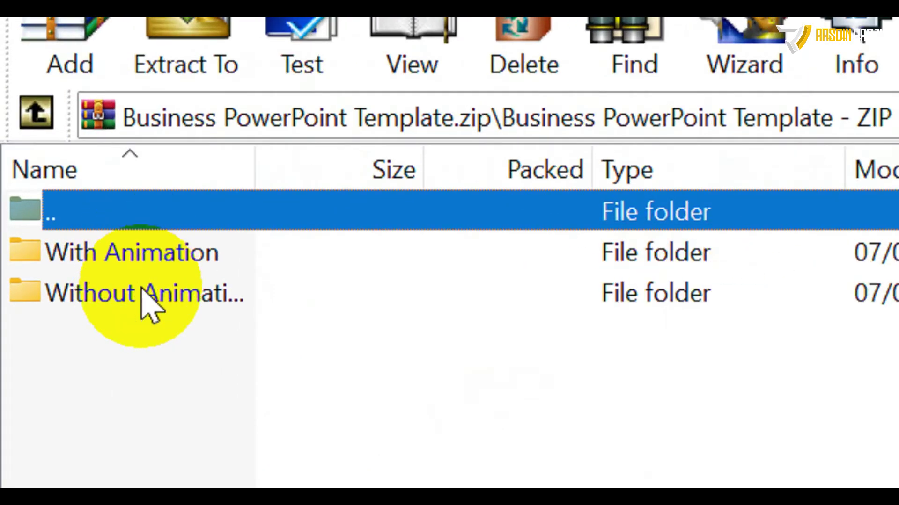
pyautogui.click(47, 146)
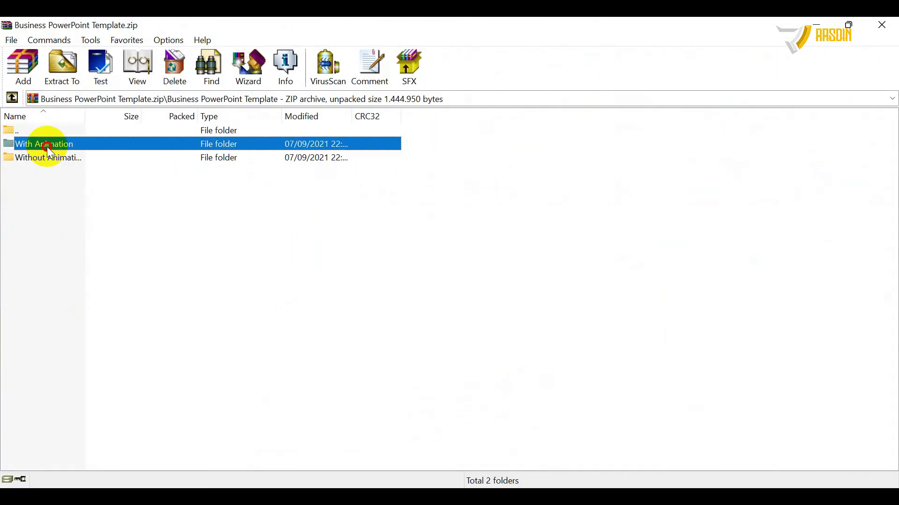
pyautogui.doubleClick(47, 147)
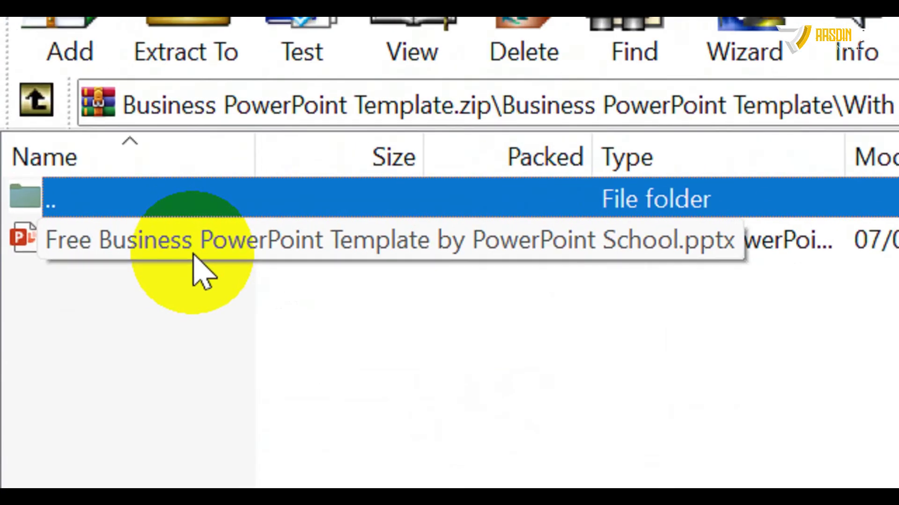
pyautogui.doubleClick(194, 252)
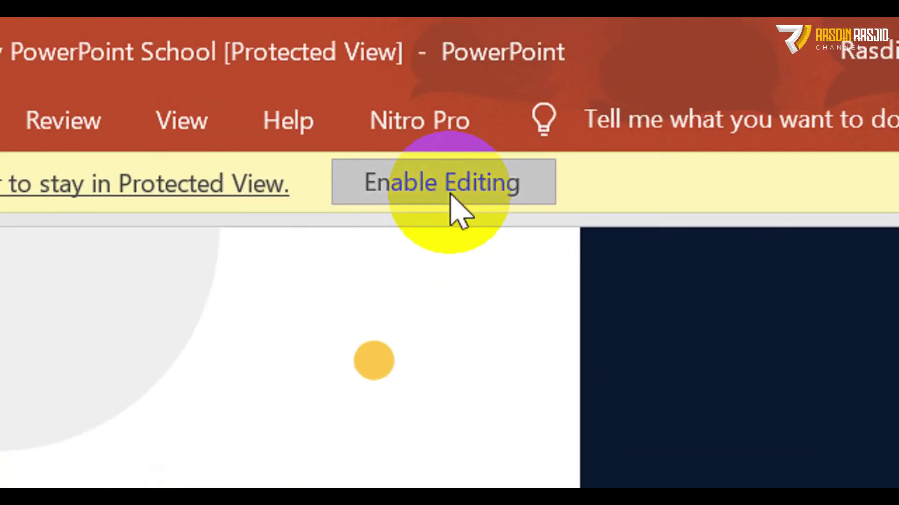
# Step: Enable editing on the business template and scroll through all 23 slide thumbnails
pyautogui.click(450, 195)
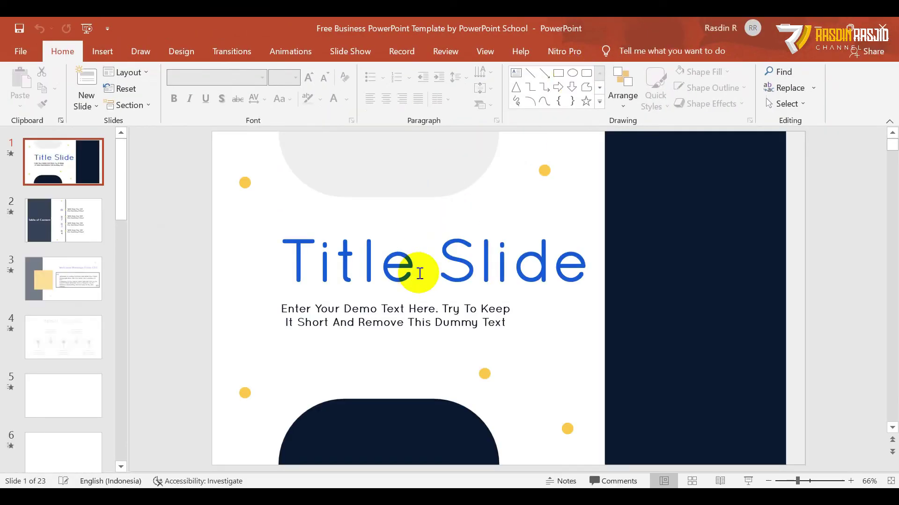
pyautogui.click(410, 269)
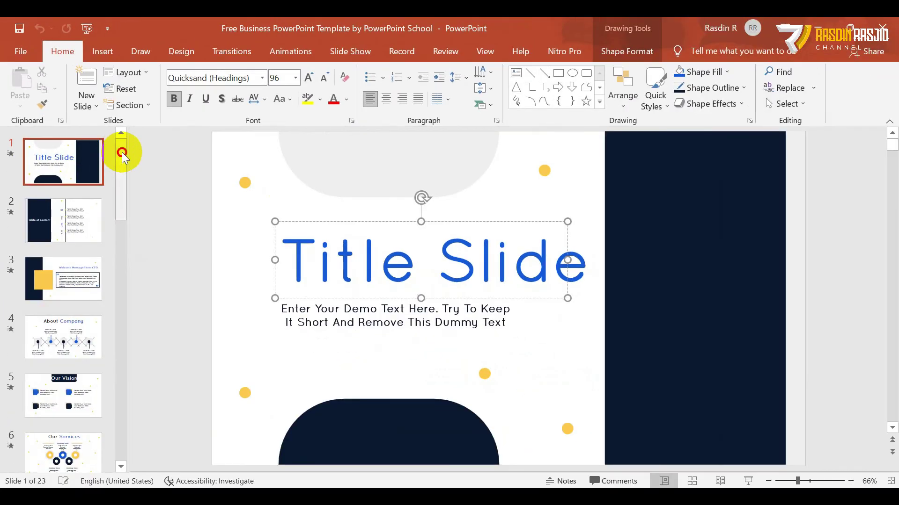
pyautogui.moveTo(122, 153); pyautogui.dragTo(105, 431)
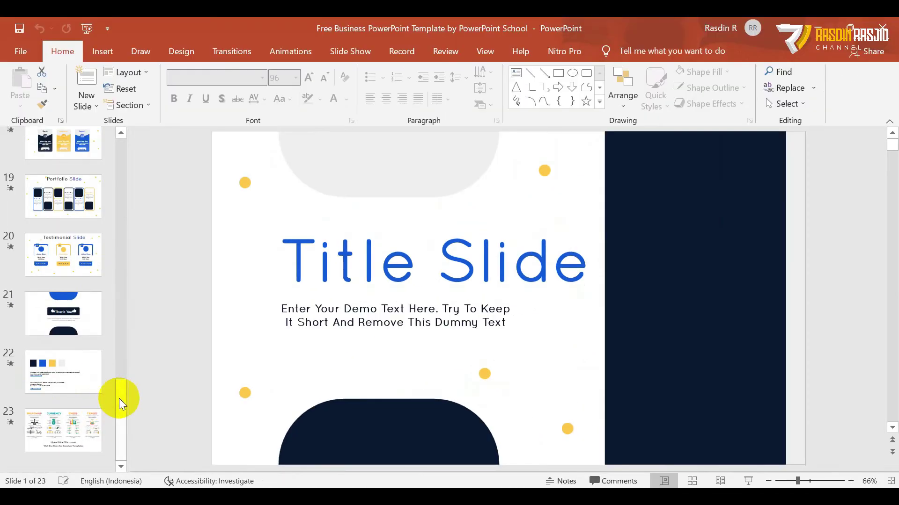
pyautogui.moveTo(121, 399); pyautogui.dragTo(142, 151)
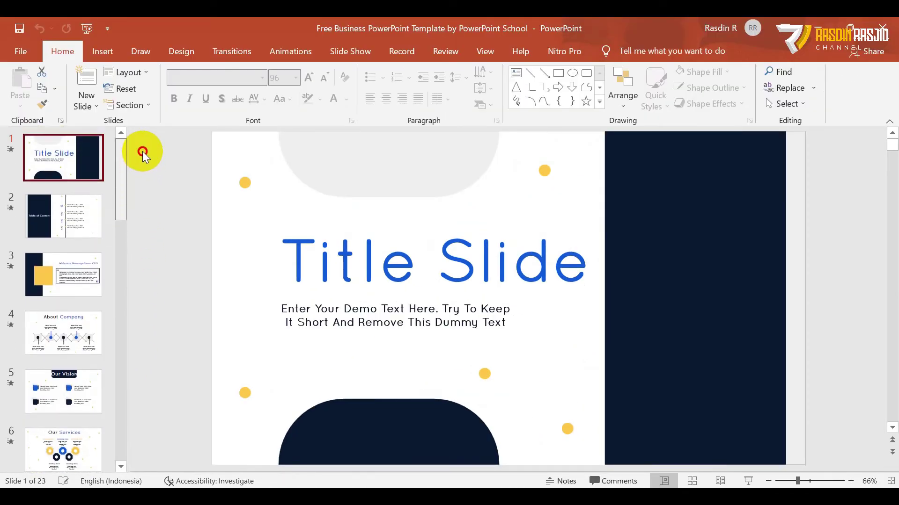
# Step: Play the business template slide show from the beginning, then from slide 23
pyautogui.click(87, 28)
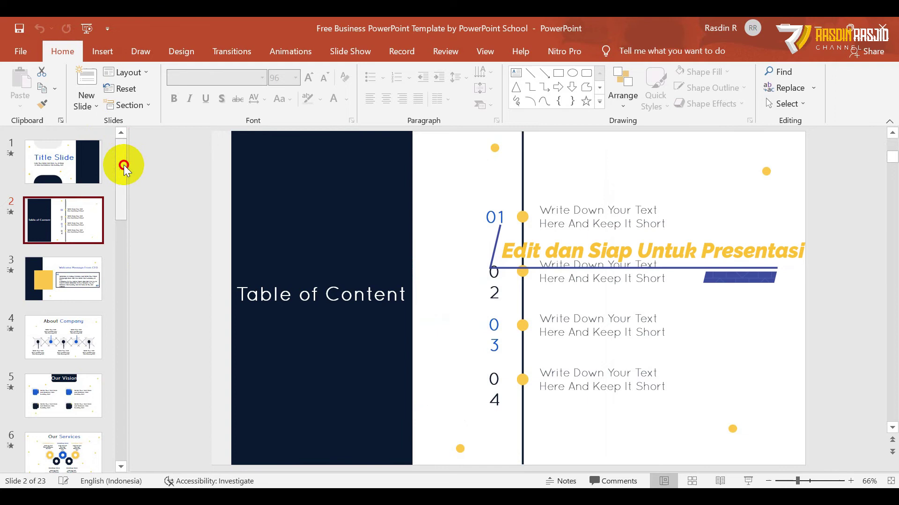
pyautogui.moveTo(123, 165); pyautogui.dragTo(106, 415)
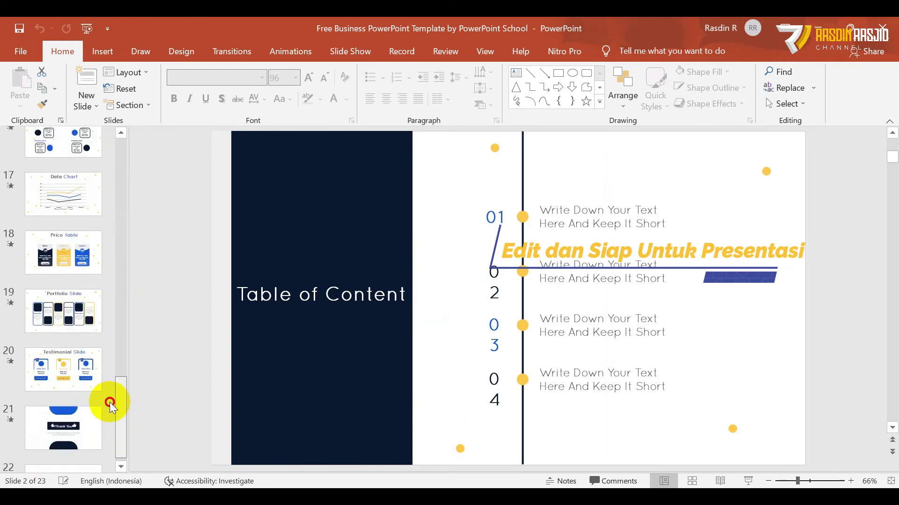
pyautogui.click(107, 416)
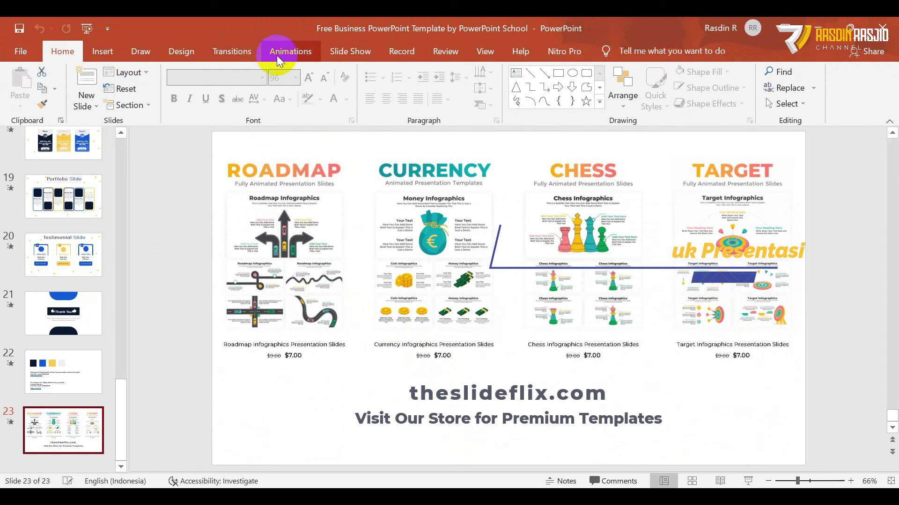
pyautogui.click(350, 55)
pyautogui.click(73, 91)
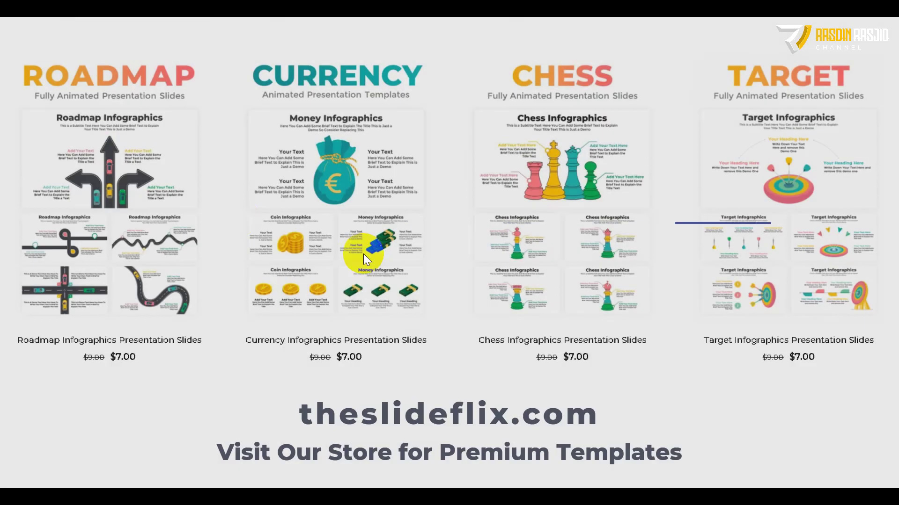